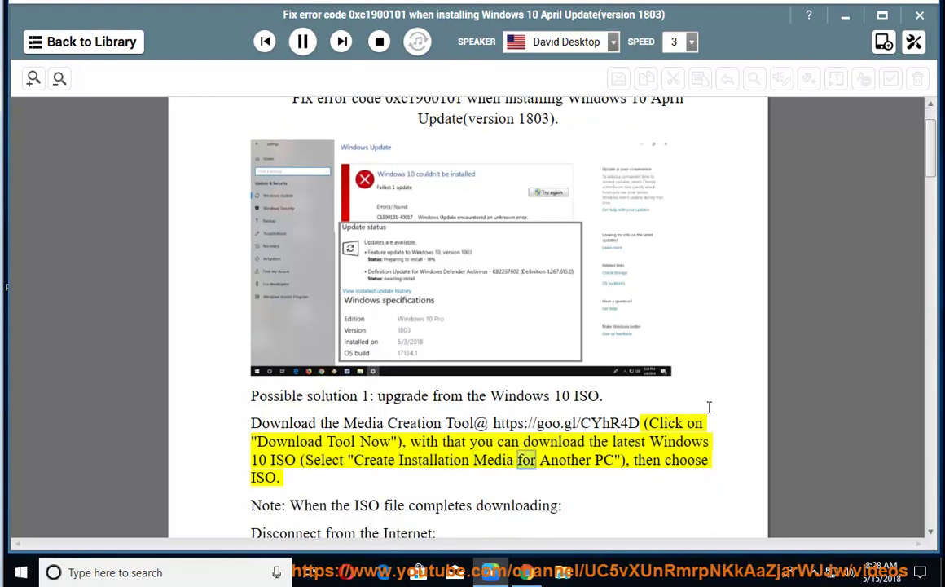
Pause the guide's readout, copy its Media Creation Tool goo.gl link, and minimize NaturalReader
left_click(303, 42)
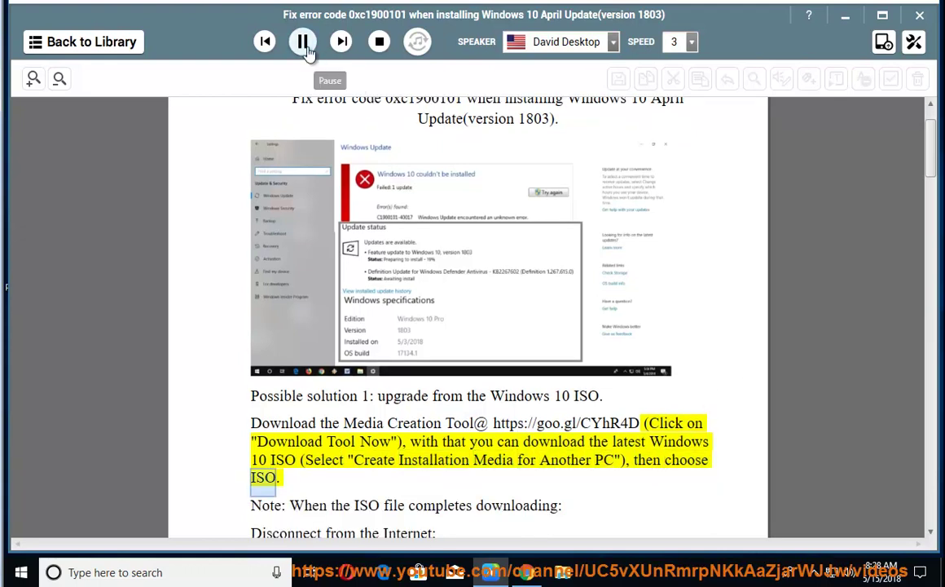
left_click_drag(641, 425, 494, 420)
right_click(508, 440)
left_click(537, 468)
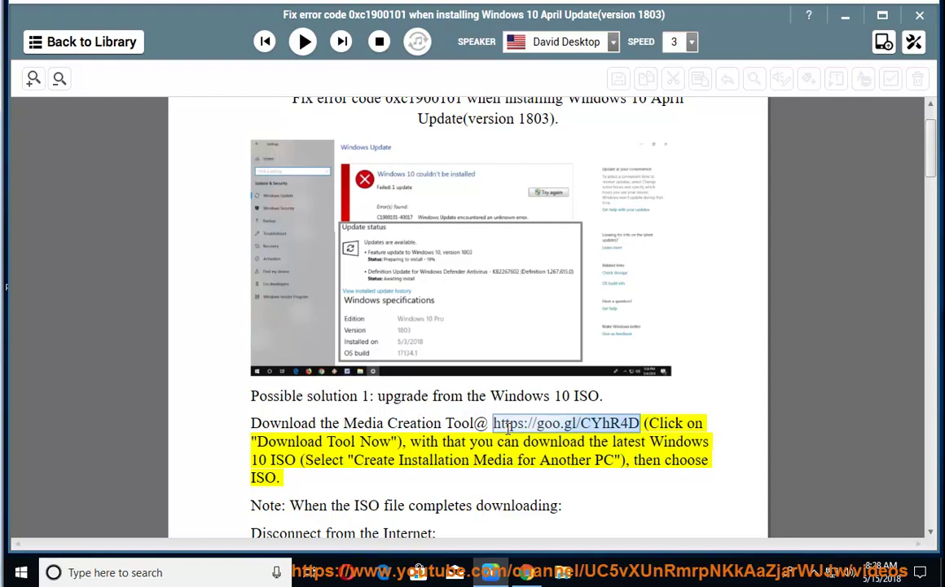
left_click(845, 15)
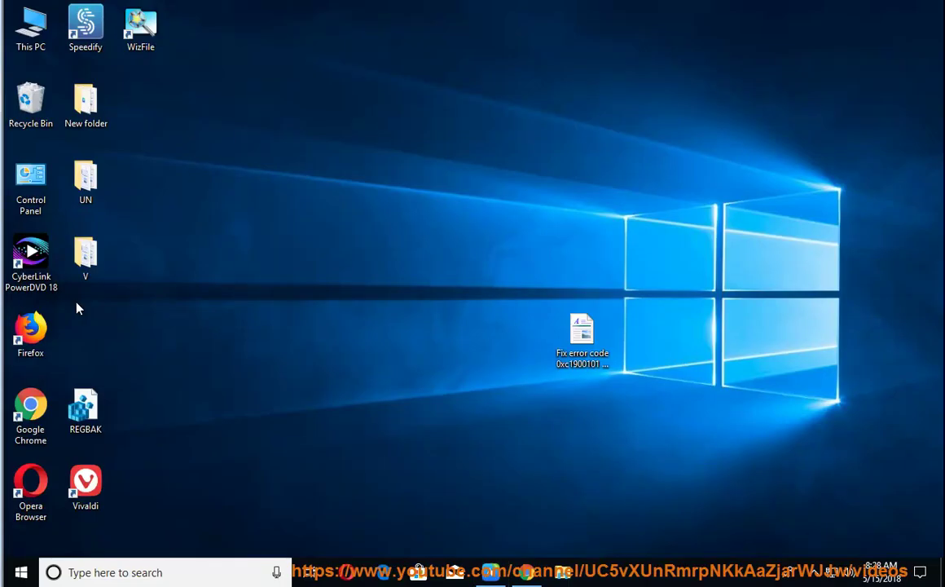
Save MediaCreationTool1803.exe from Microsoft's Download Windows 10 page and check the Downloads list
double_click(36, 352)
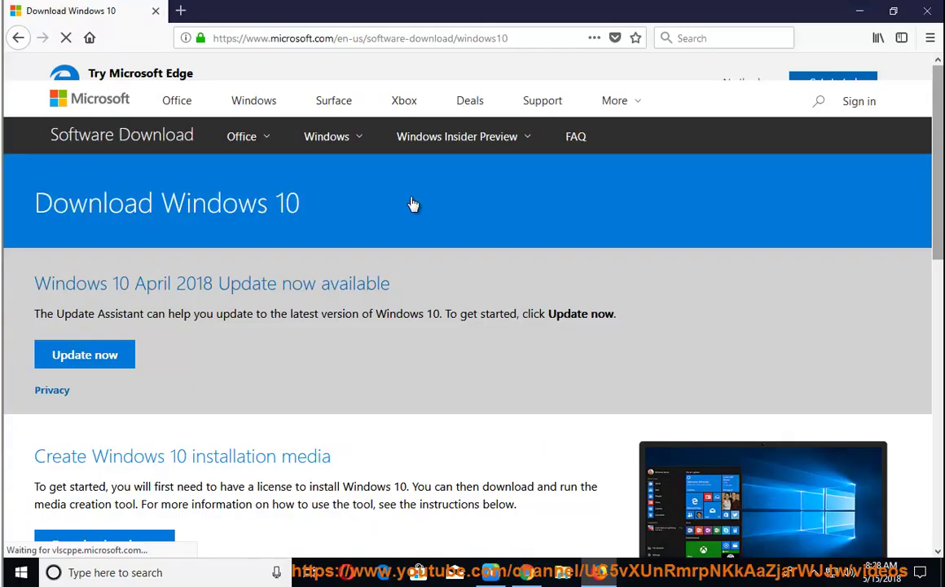
left_click_drag(325, 208, 34, 210)
scroll(97, 367, "down", 3)
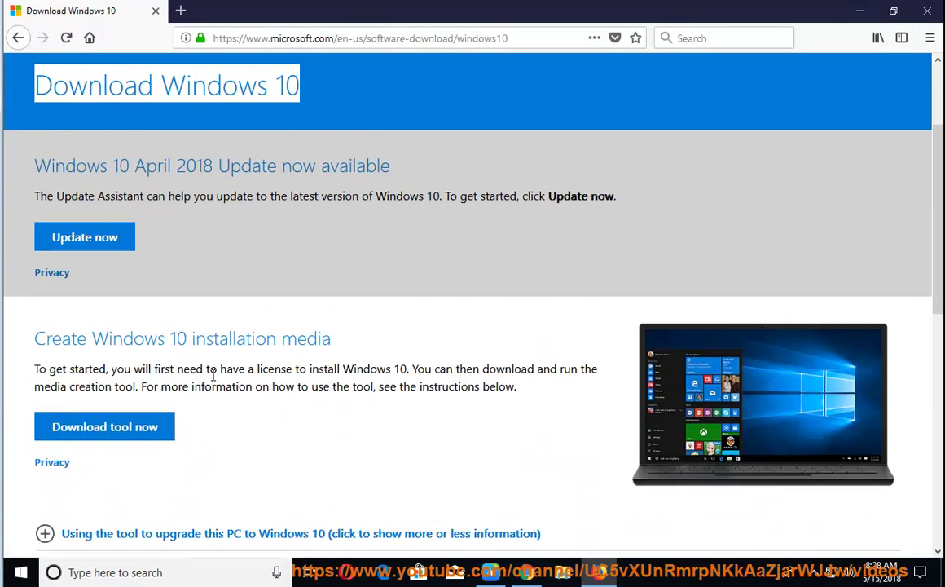
left_click(122, 414)
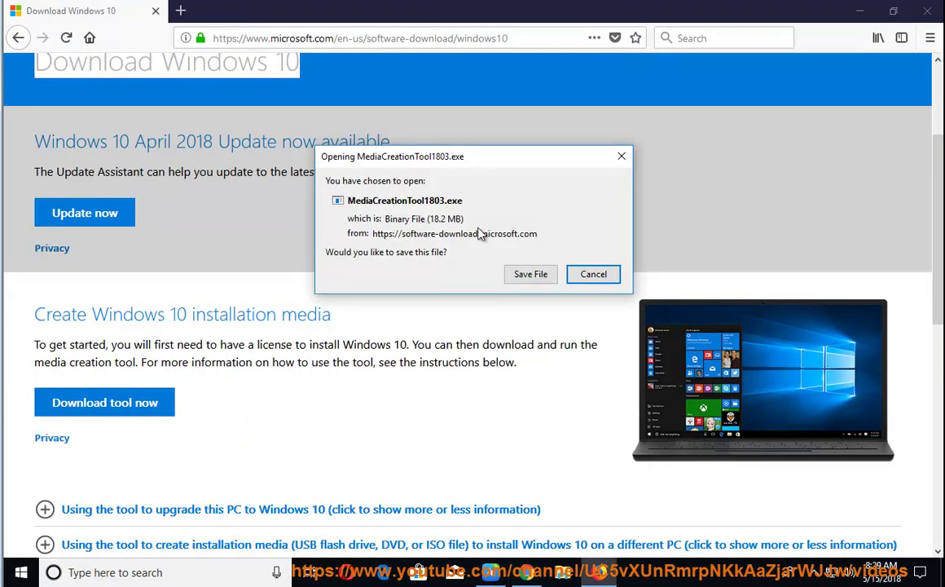
left_click(530, 274)
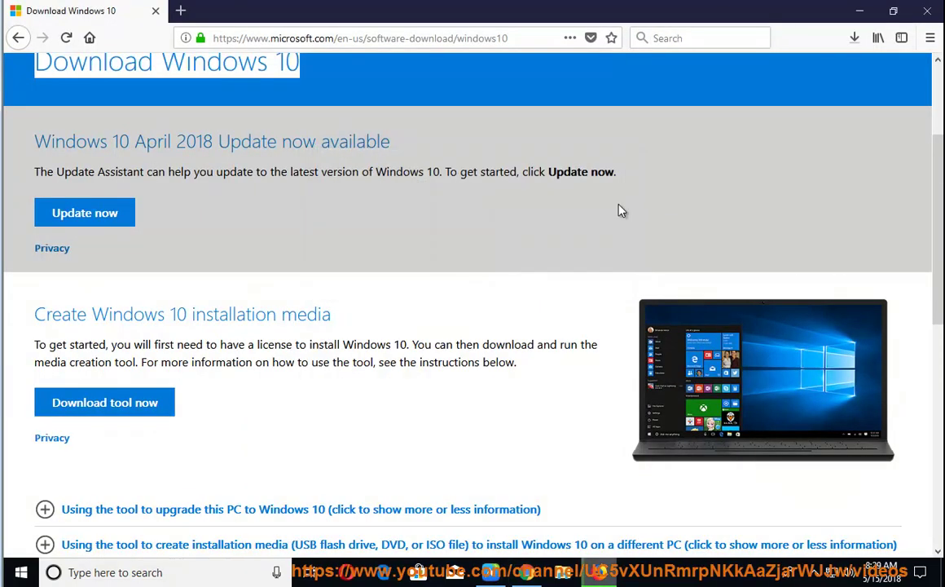
left_click(854, 37)
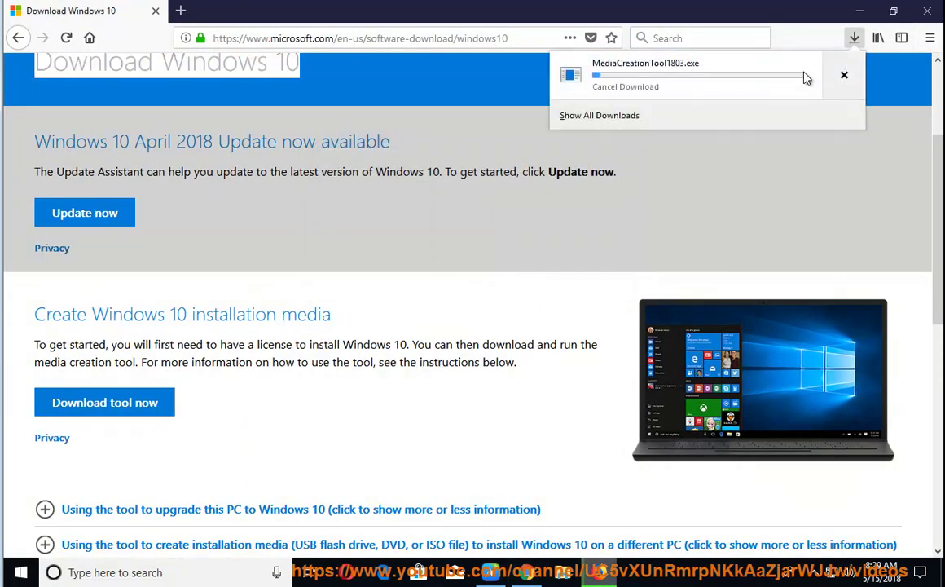
left_click(566, 225)
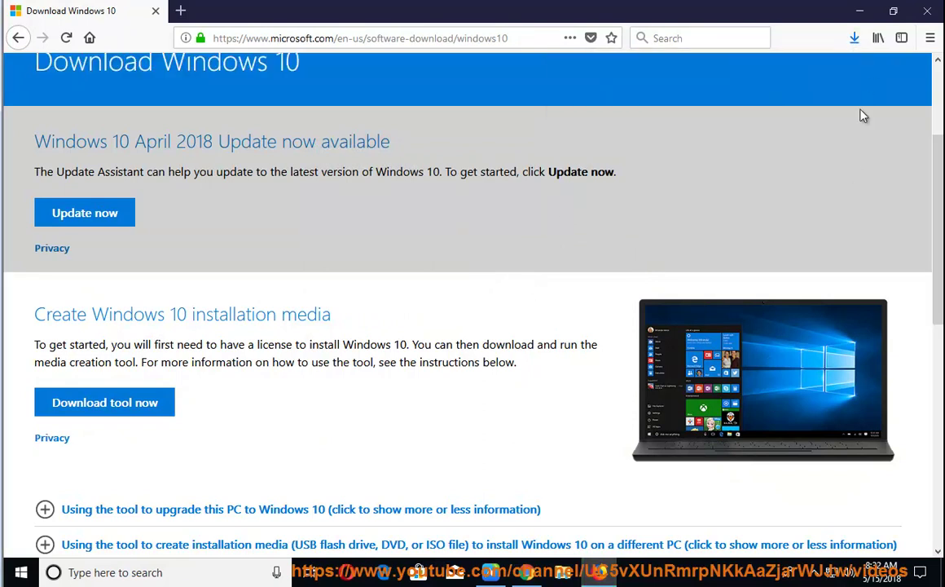
left_click(855, 38)
Run MediaCreationTool1803 from the Downloads folder as administrator, approving the permission prompt
left_click(844, 75)
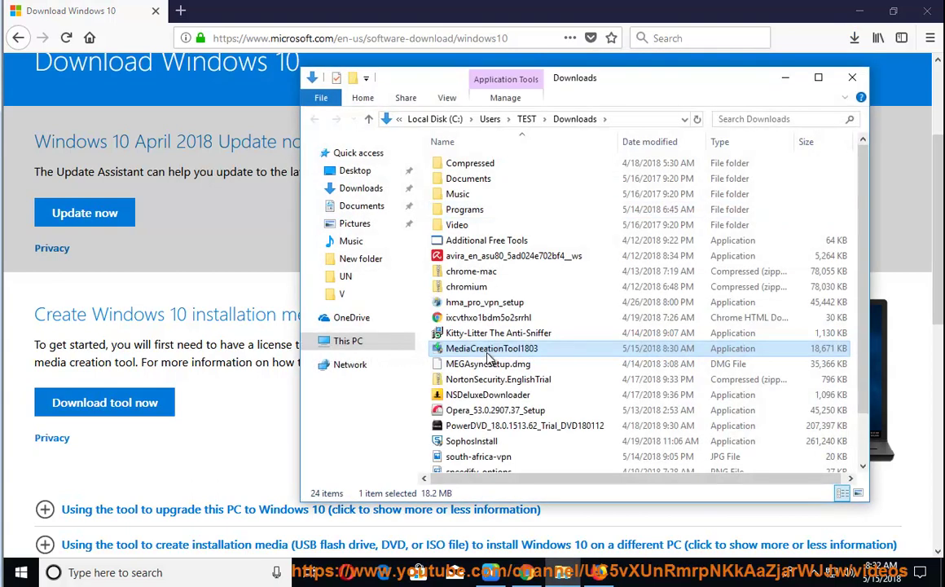
right_click(489, 359)
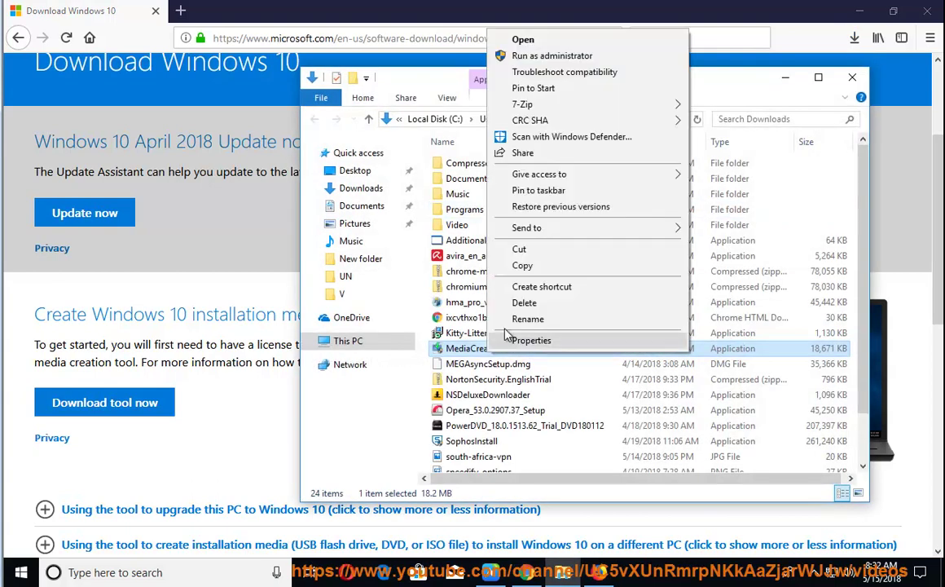
left_click(591, 61)
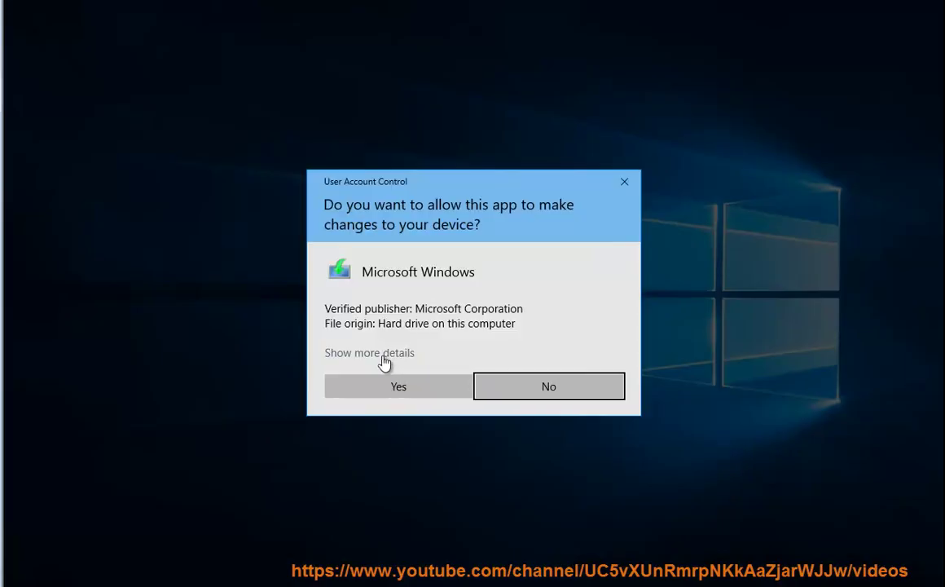
left_click(382, 360)
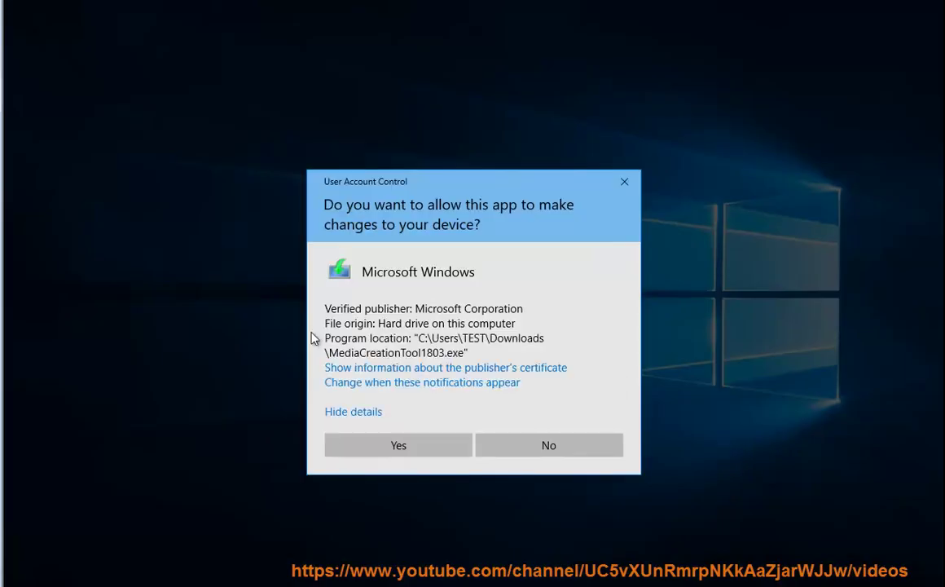
left_click(386, 444)
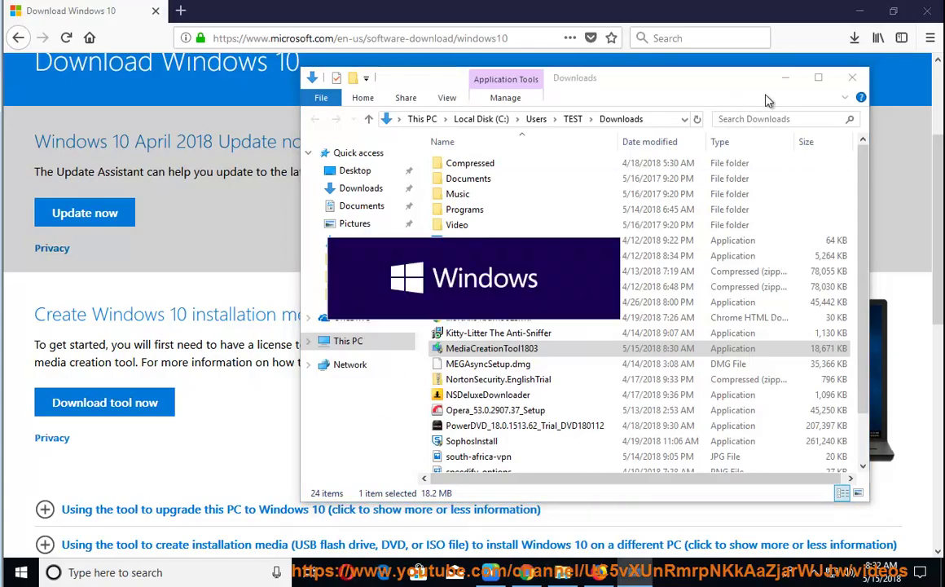
left_click(787, 78)
left_click(859, 10)
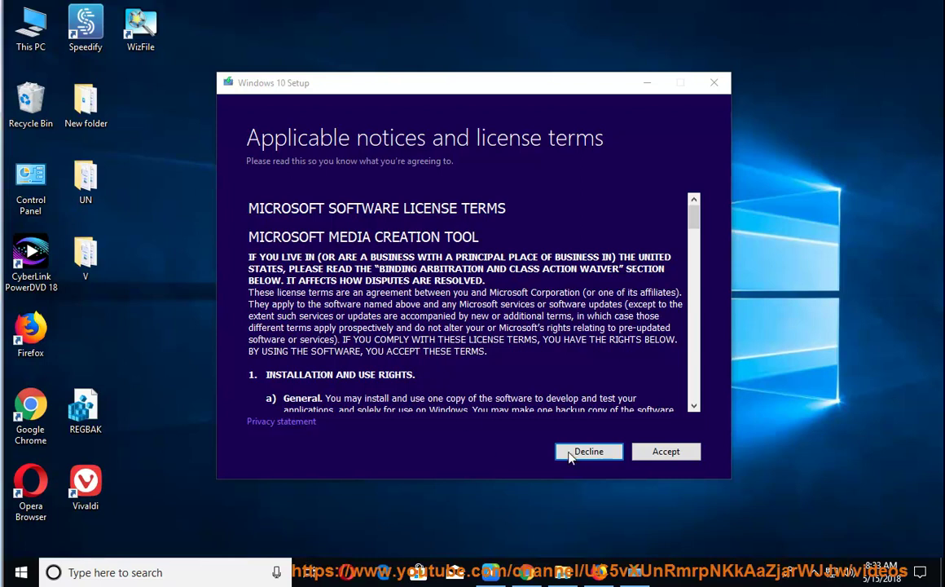
Accept the license, choose installation media as an ISO file with default language and edition, then cancel the save path
left_click(682, 449)
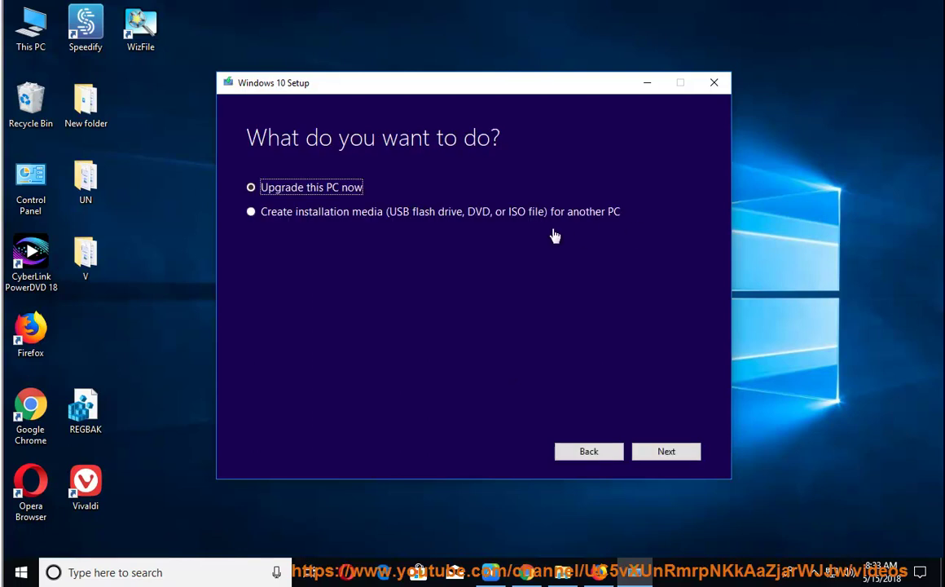
left_click(278, 214)
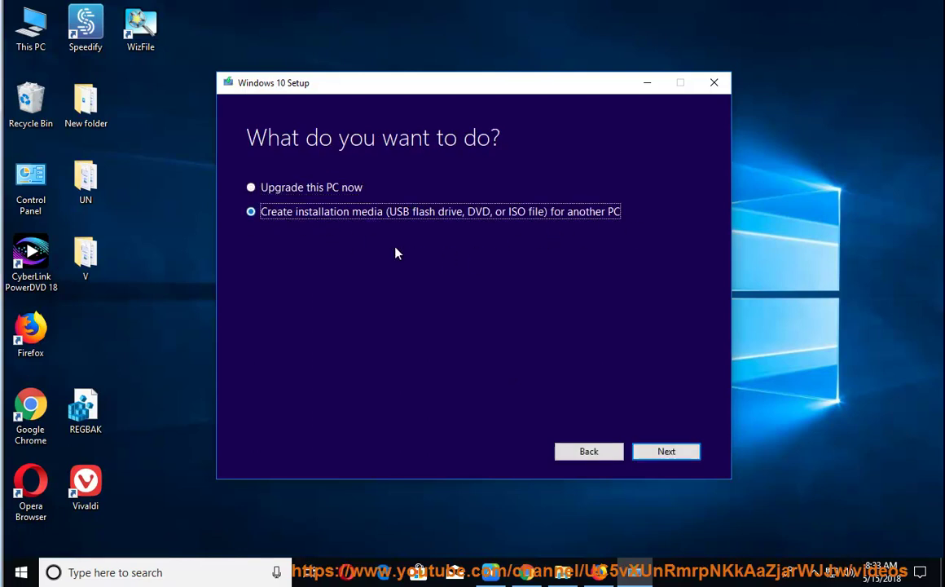
left_click(668, 456)
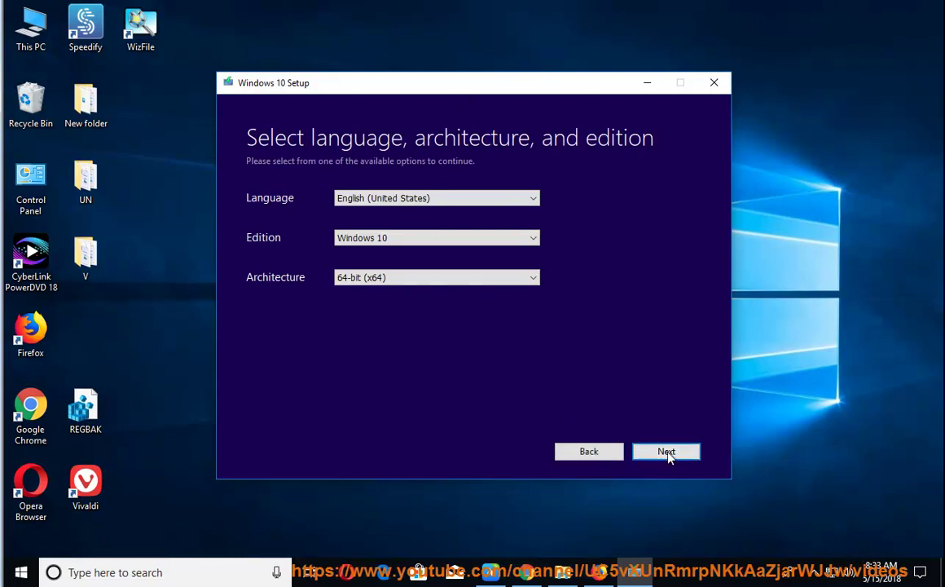
left_click(666, 452)
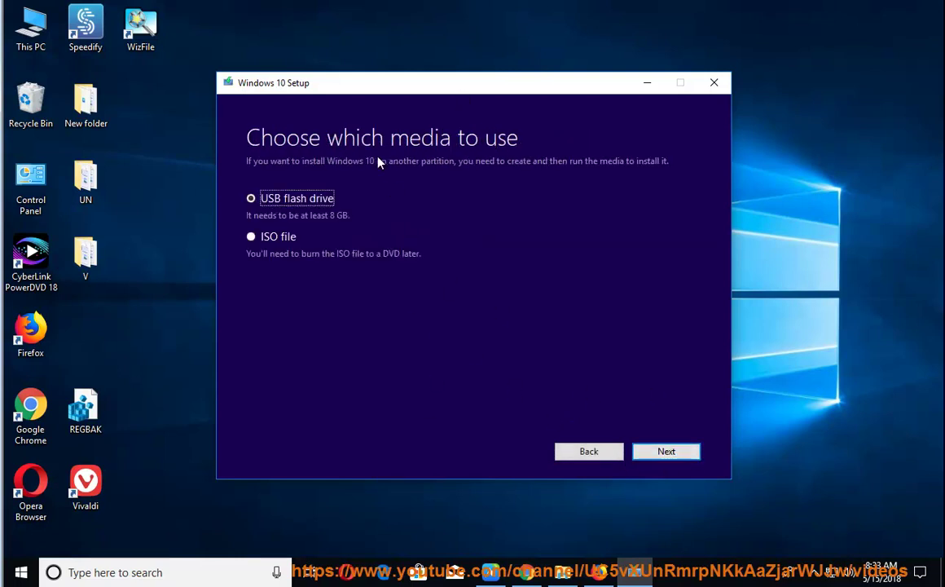
left_click(279, 238)
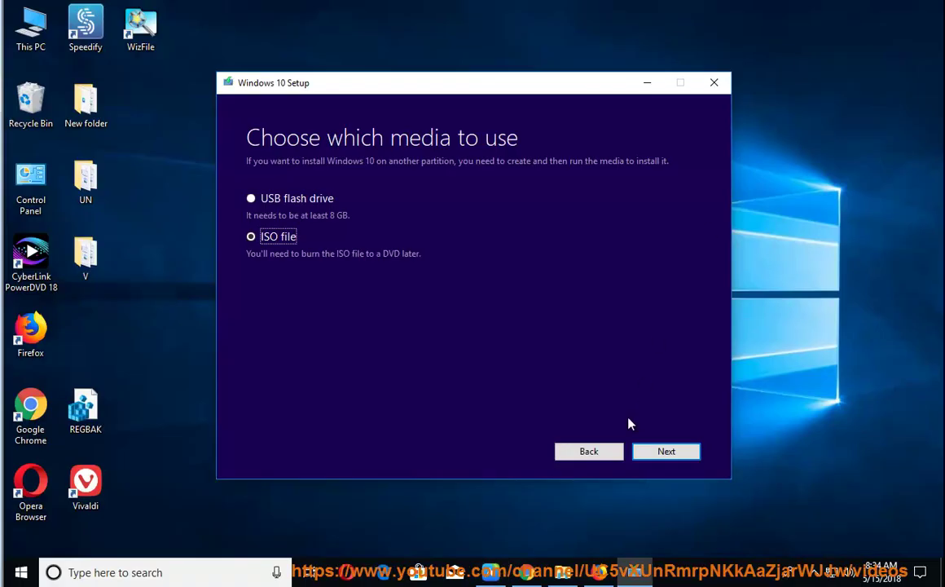
left_click(683, 452)
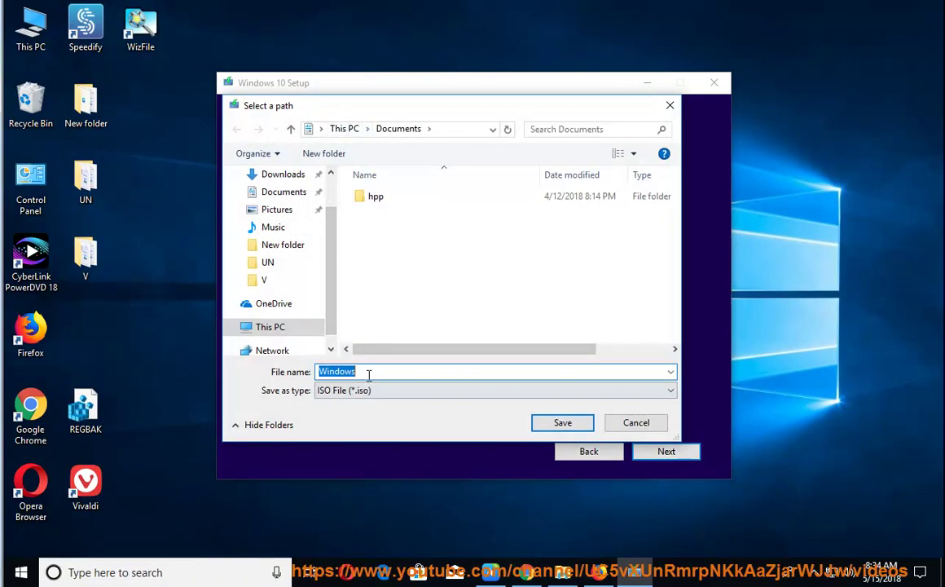
left_click(636, 426)
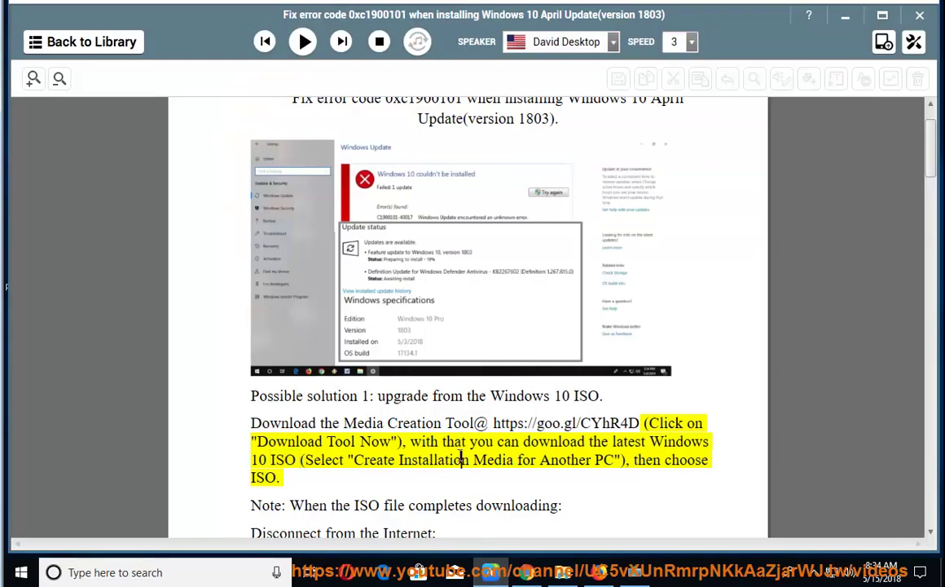
Resume the guide's readout and pause it at the 'Disconnect from the Internet;' line
left_click(304, 42)
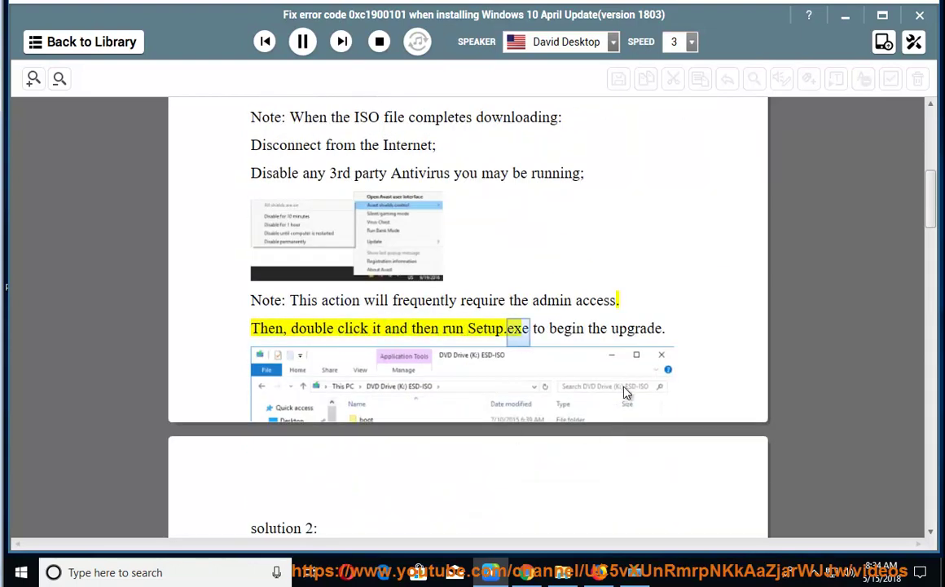
left_click(304, 51)
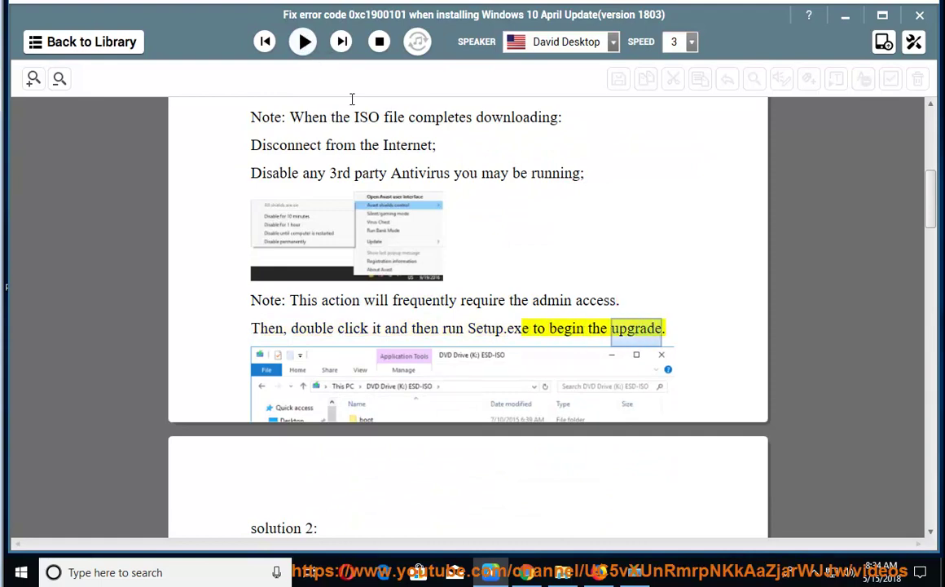
left_click(419, 193)
left_click_drag(438, 145, 239, 149)
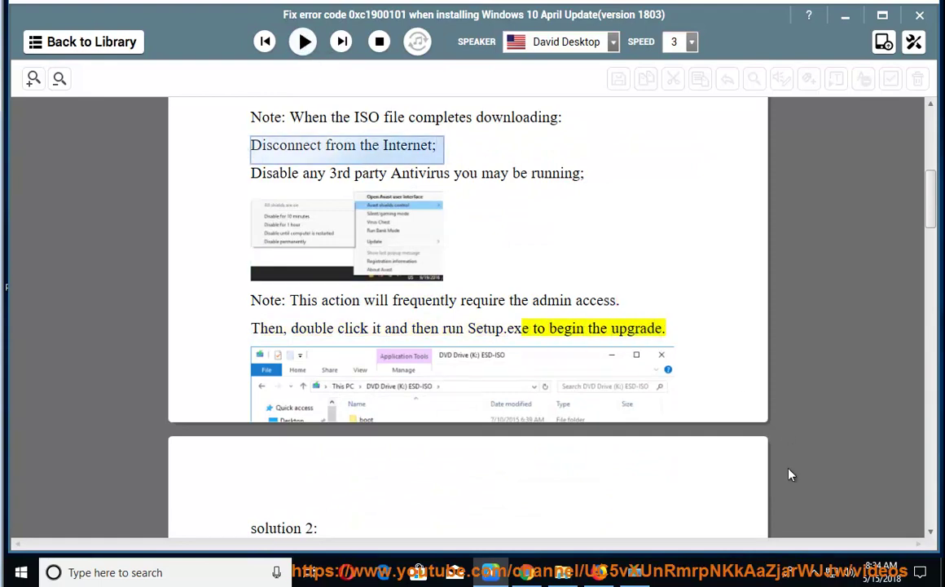
left_click(114, 570)
Check the Ethernet0 status in Control Panel's Network and Sharing Center, then close both windows
type("con")
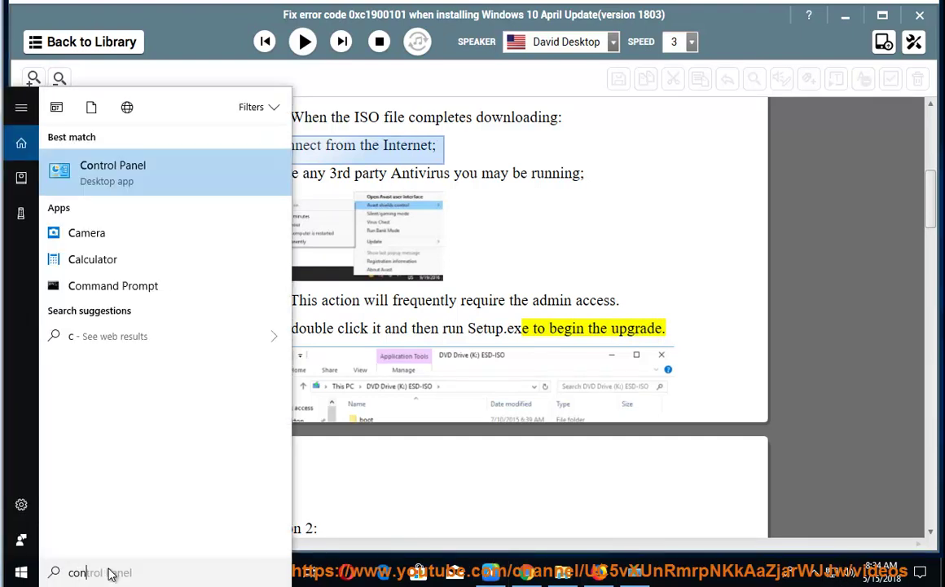
left_click(163, 182)
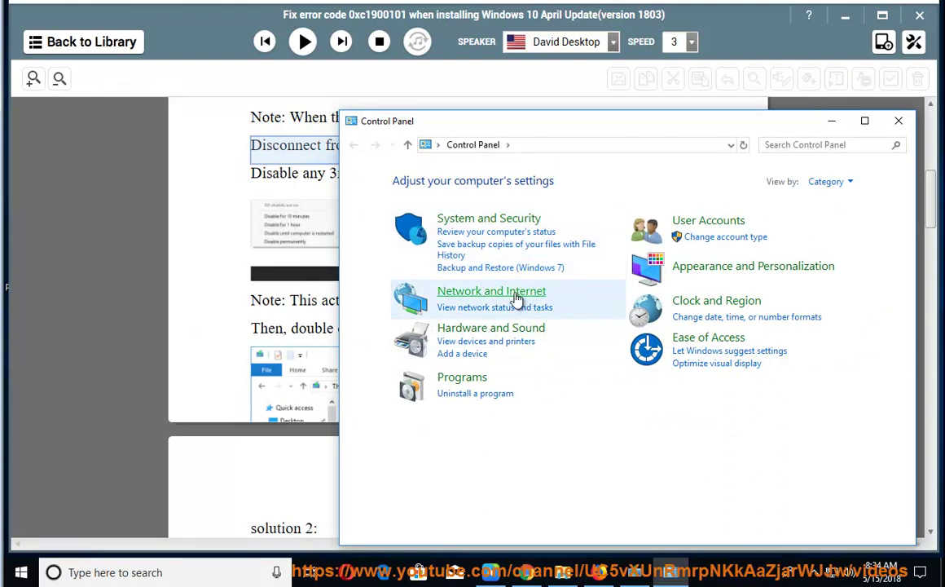
left_click(516, 299)
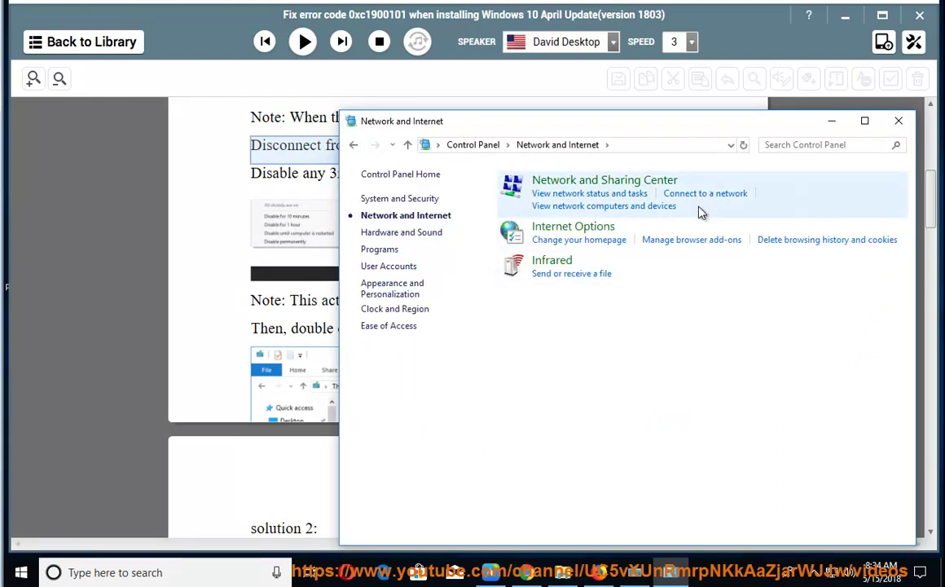
left_click(583, 193)
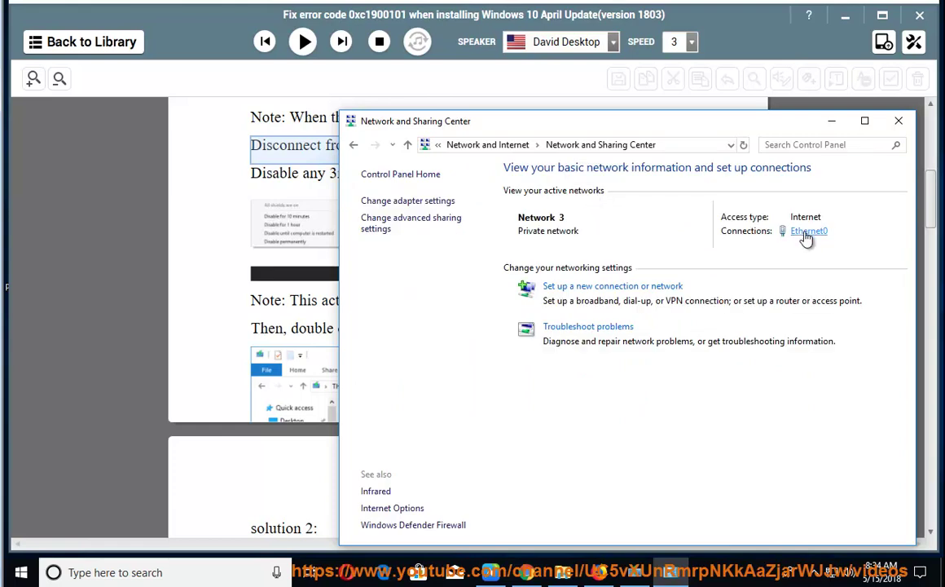
left_click(808, 232)
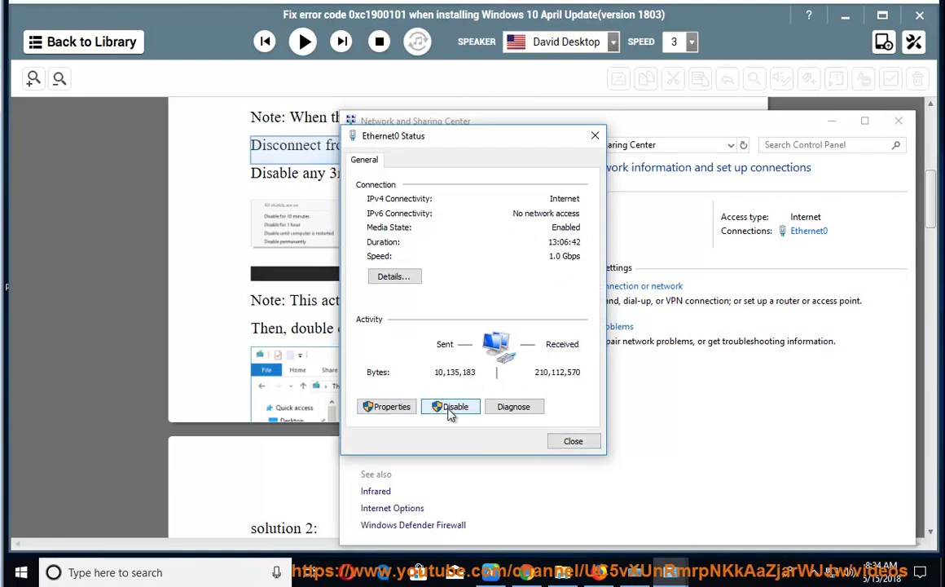
left_click(573, 441)
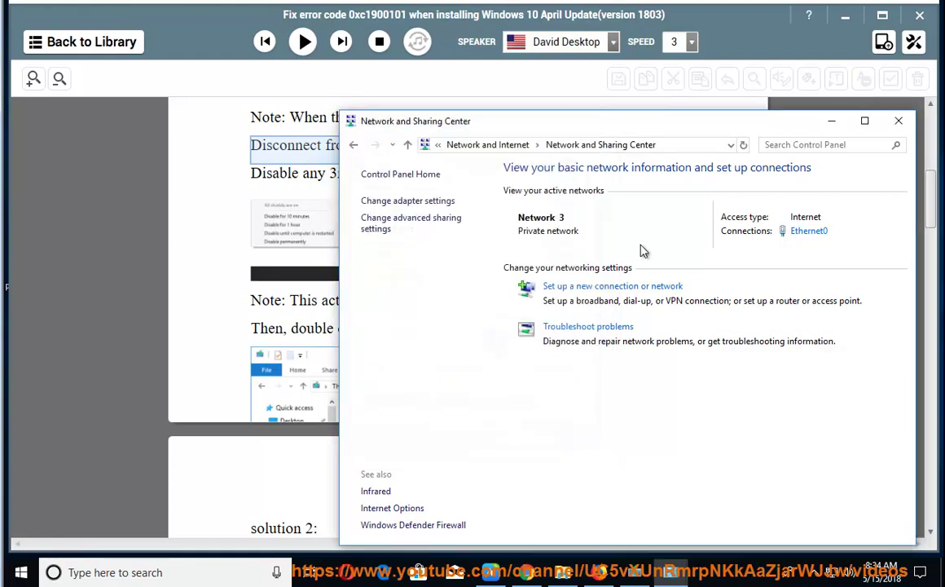
left_click(897, 122)
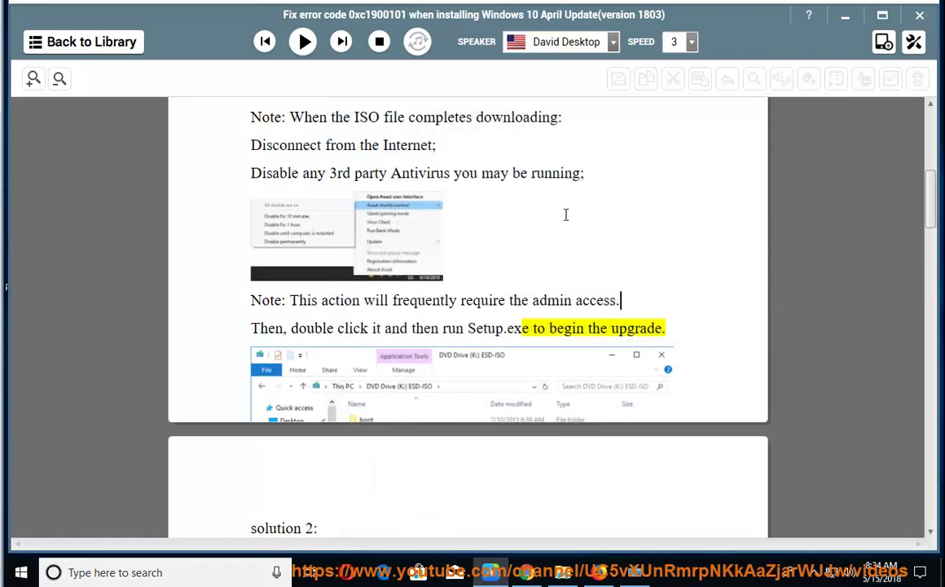
left_click(304, 45)
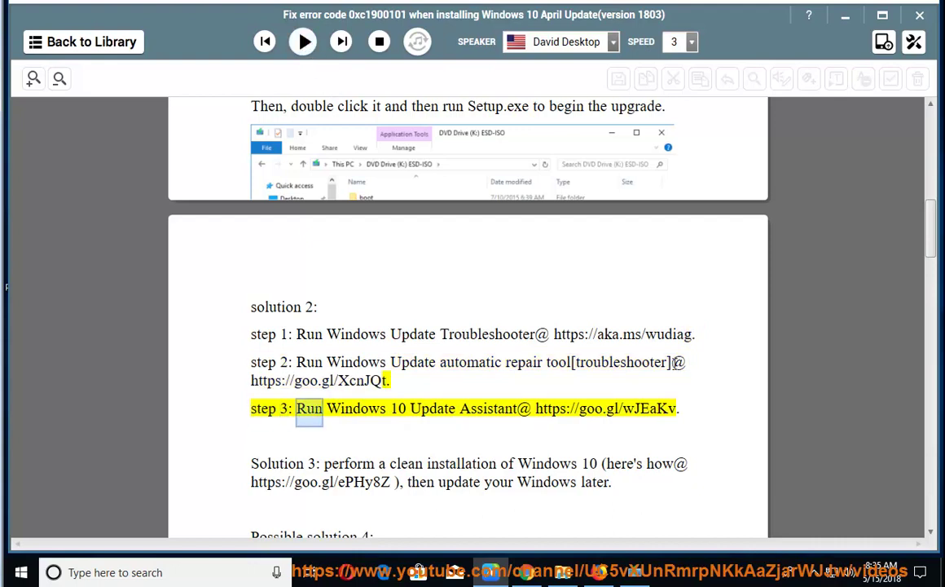
left_click_drag(388, 386, 251, 381)
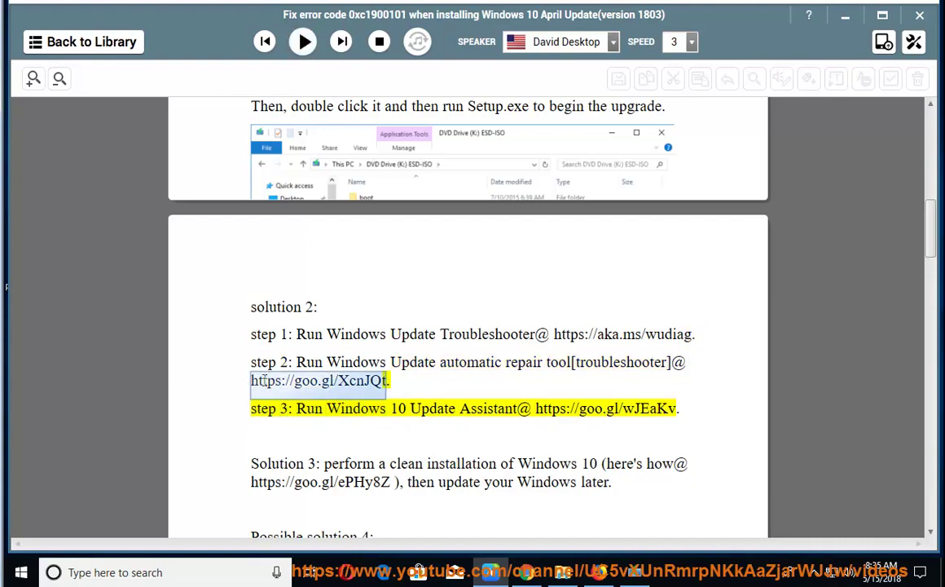
right_click(266, 380)
left_click(316, 350)
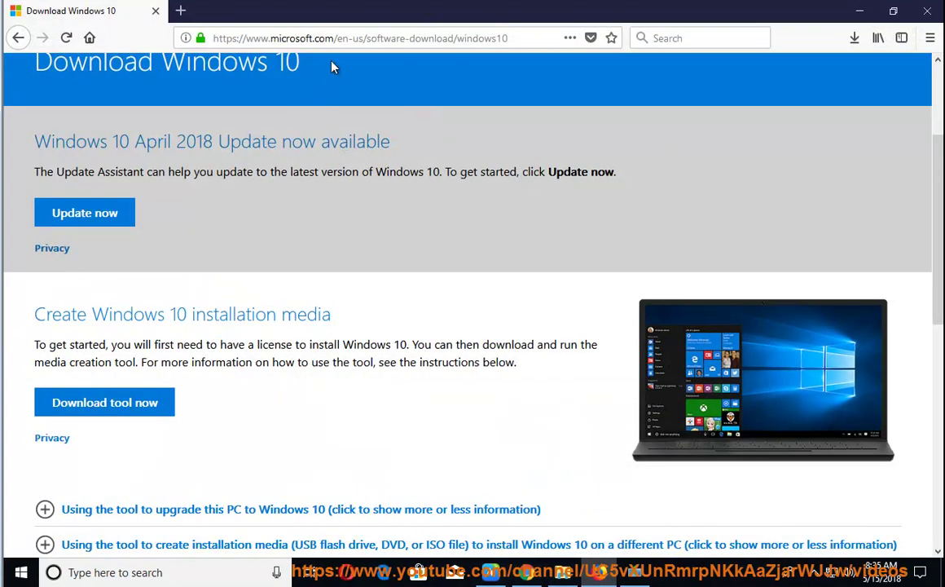
left_click(330, 43)
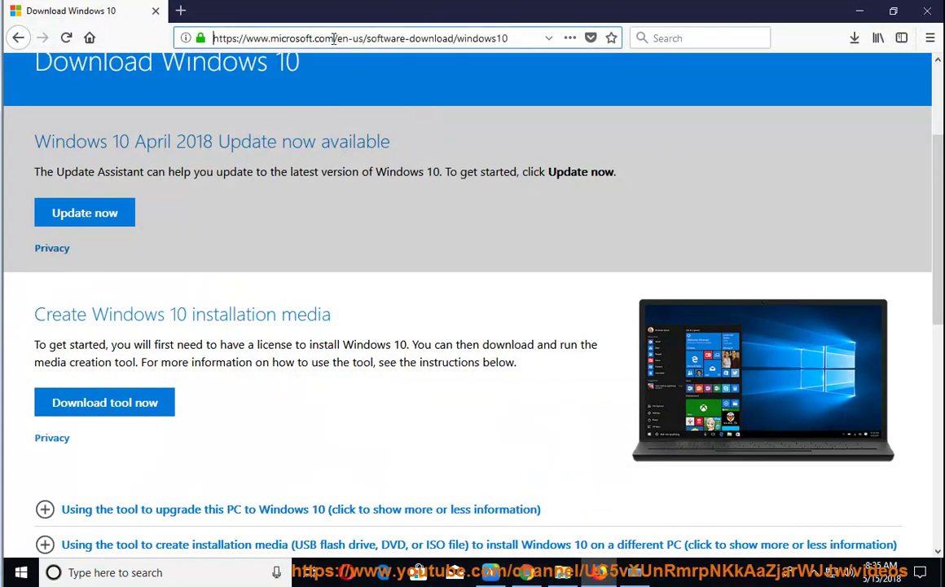
right_click(333, 39)
left_click(361, 101)
key("Return")
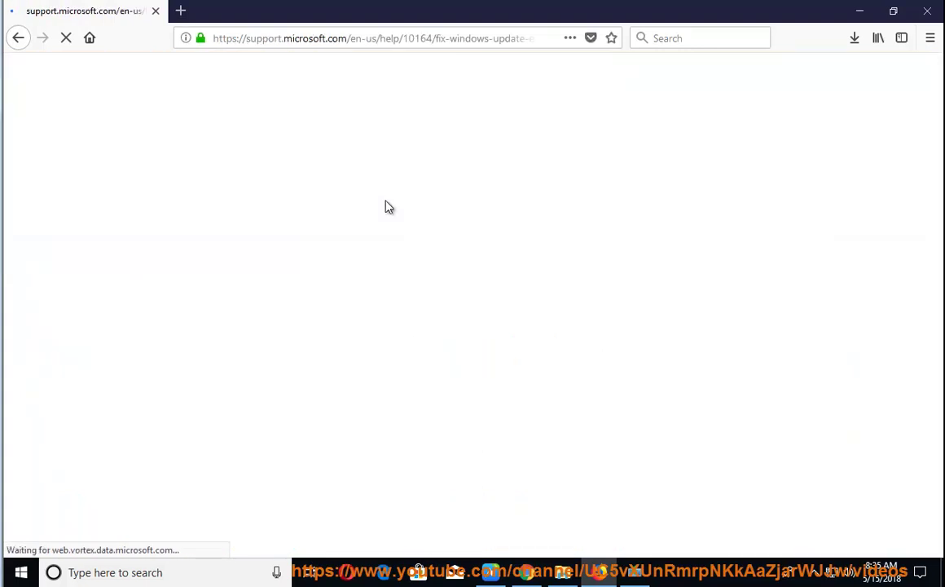
left_click_drag(255, 167, 563, 164)
scroll(354, 374, "down", 5)
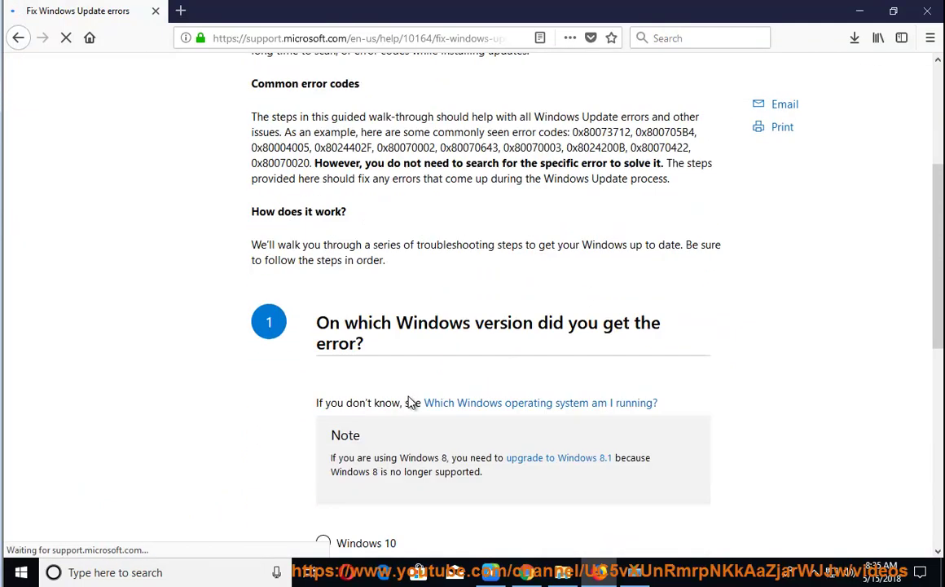
left_click(323, 289)
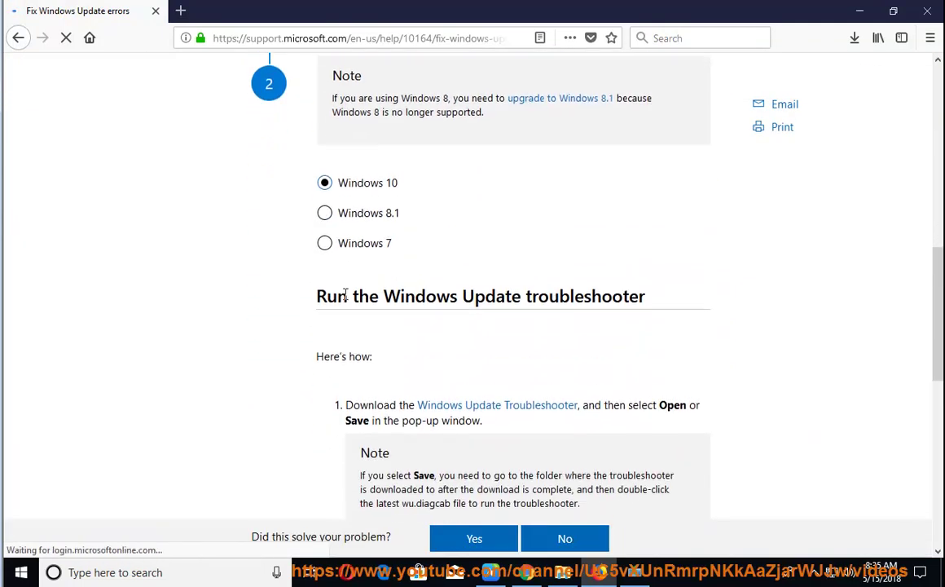
left_click_drag(437, 329, 630, 328)
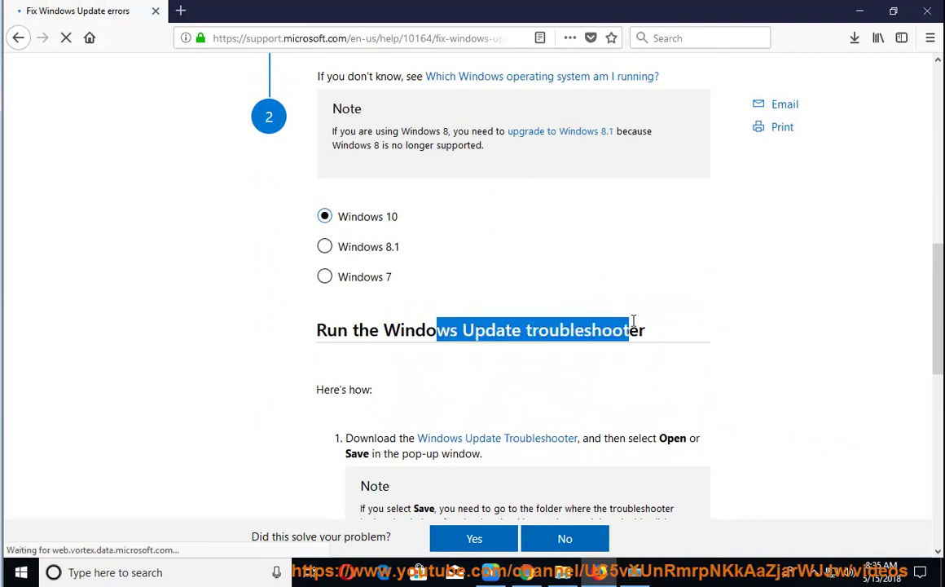
scroll(637, 349, "down", 3)
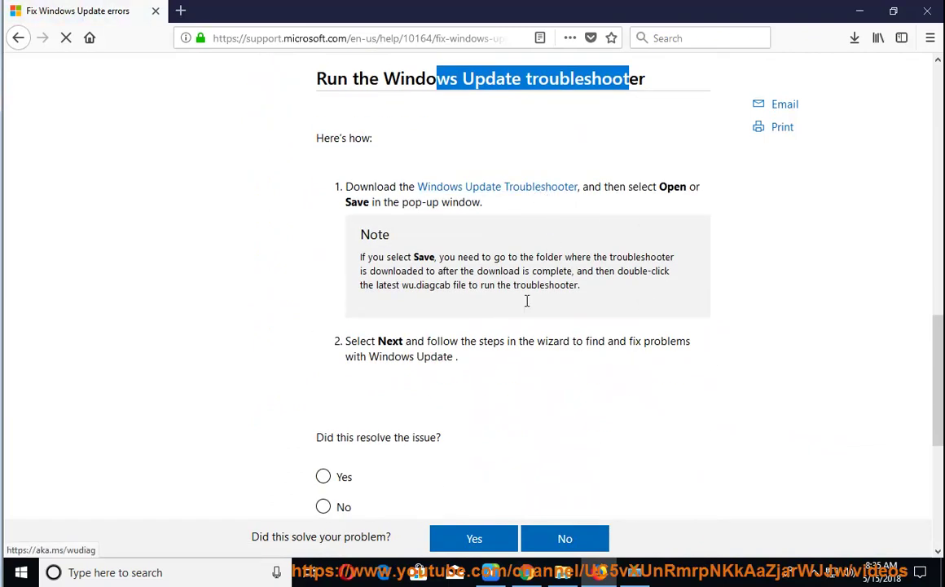
scroll(448, 346, "up", 4)
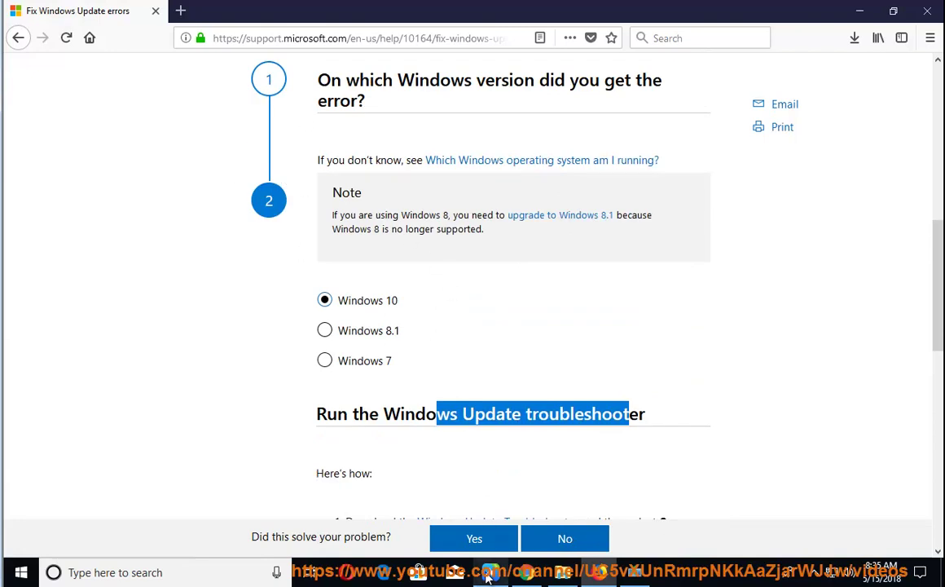
key("alt+Tab")
left_click(430, 393)
Go back to the Download Windows 10 page and highlight its Update Assistant offer, then resume reading at Solution 3
left_click(303, 42)
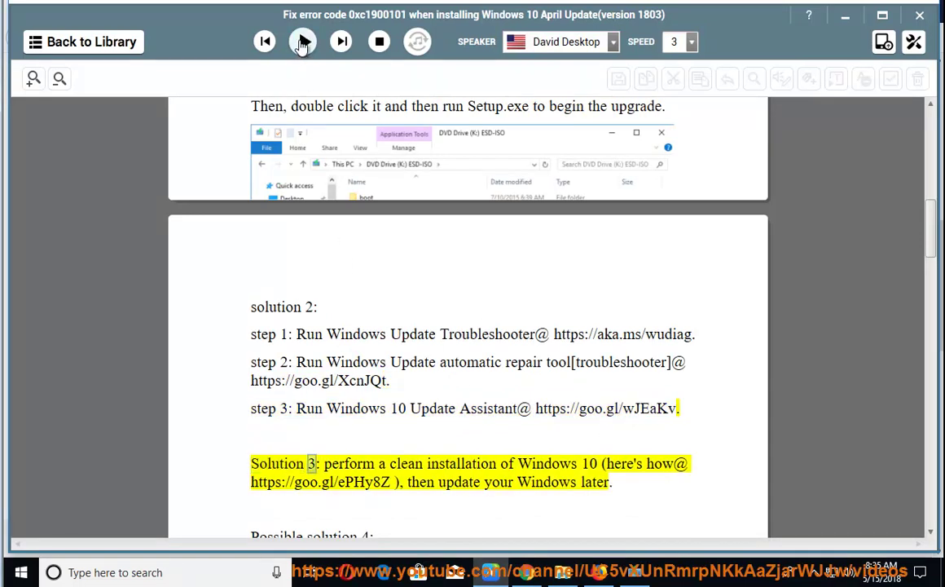
left_click_drag(517, 407, 359, 407)
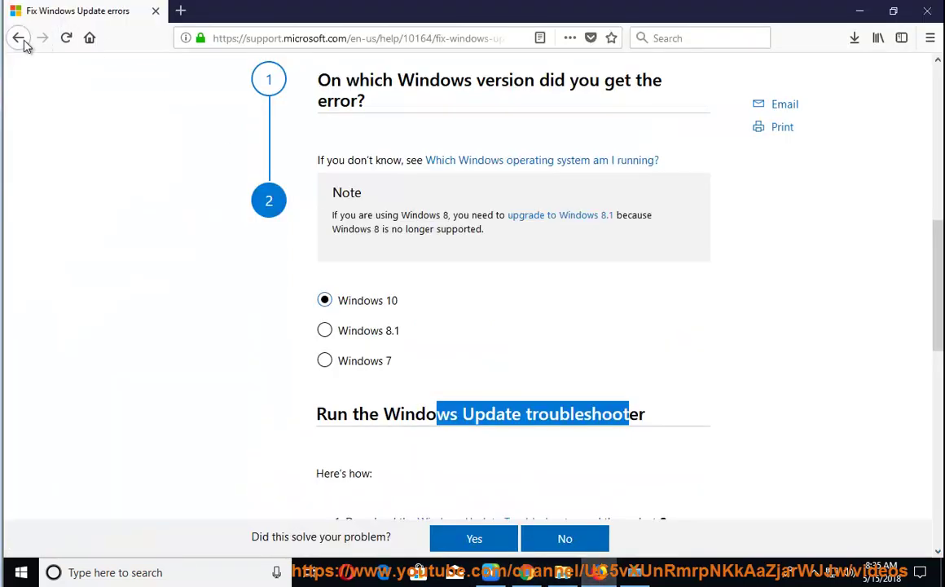
left_click(24, 41)
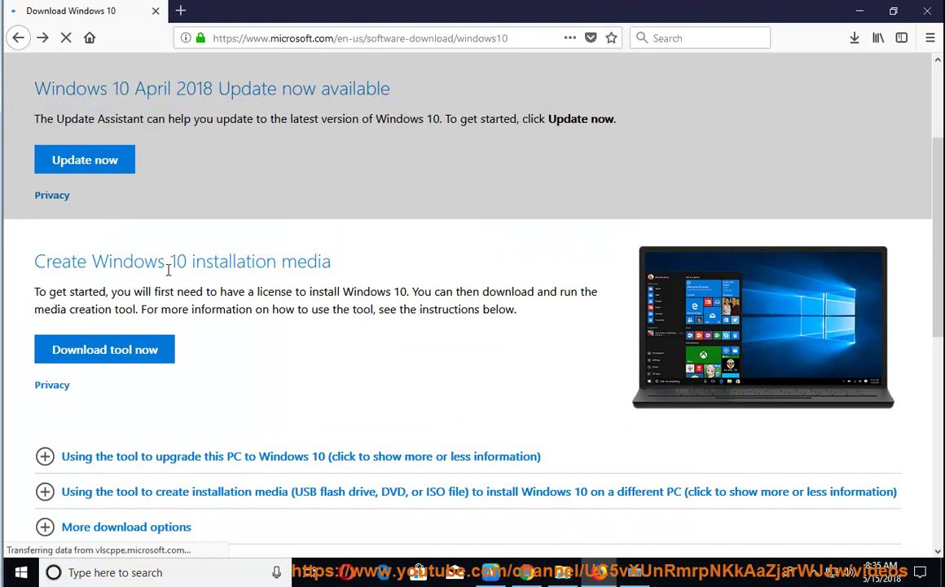
scroll(163, 244, "up", 2)
left_click_drag(59, 280, 143, 340)
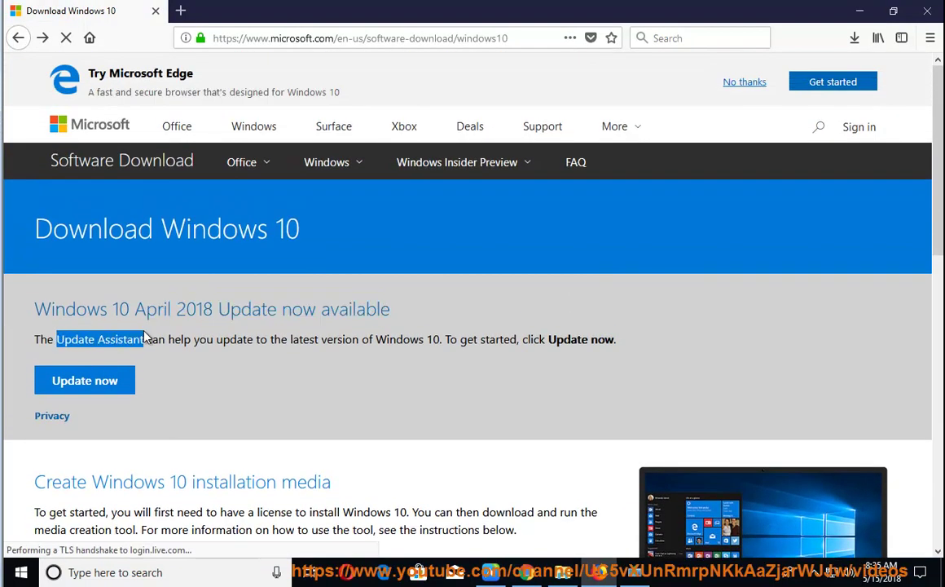
left_click(354, 389)
key("alt+Tab")
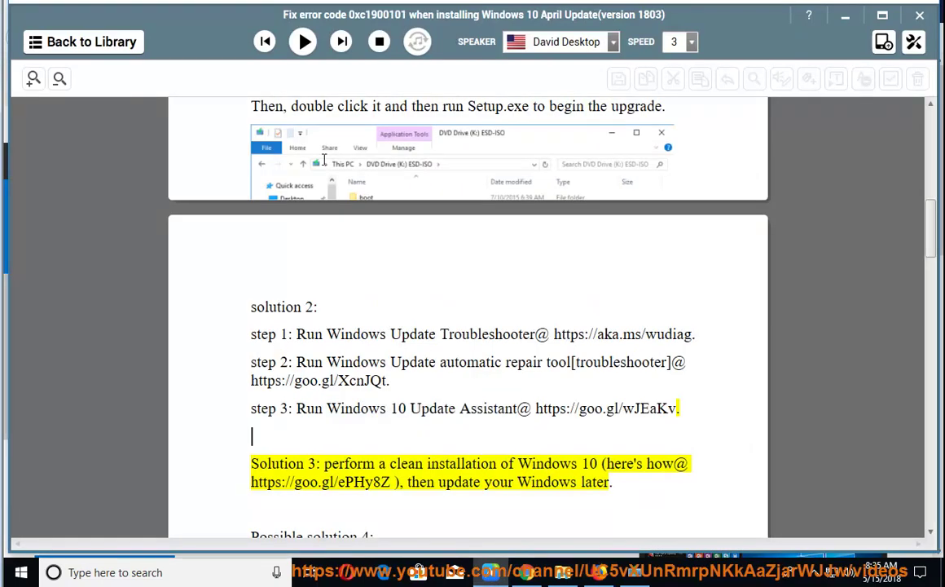
left_click(302, 42)
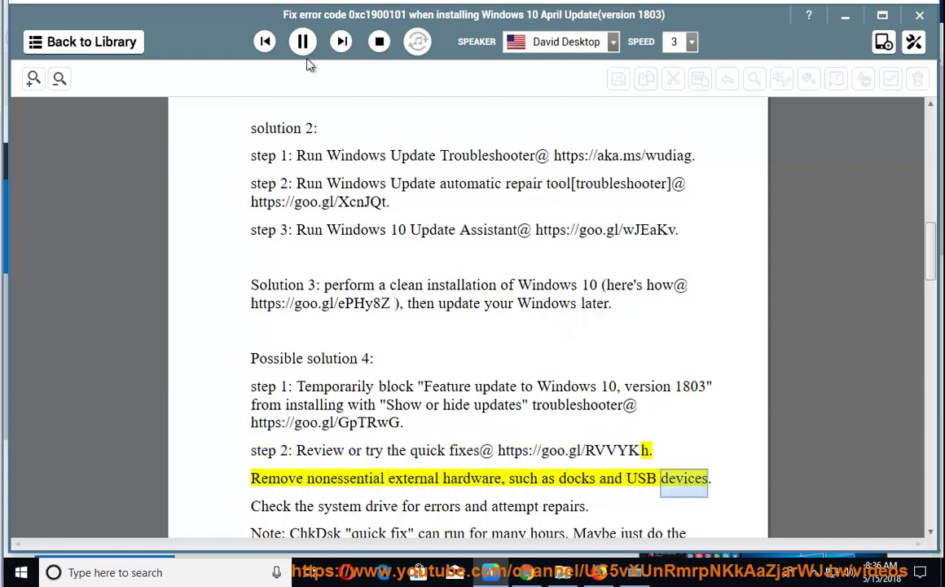
Highlight the 'Remove nonessential external hardware' line as the readout reaches it
left_click_drag(733, 479, 288, 479)
Check the Safely Remove Hardware list in the system tray, then dismiss it
left_click(819, 577)
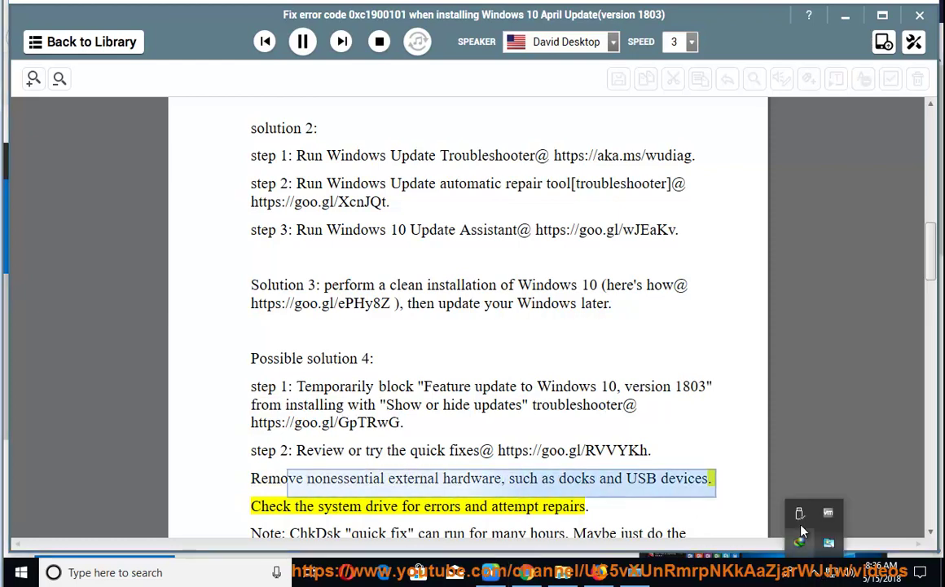
left_click(801, 514)
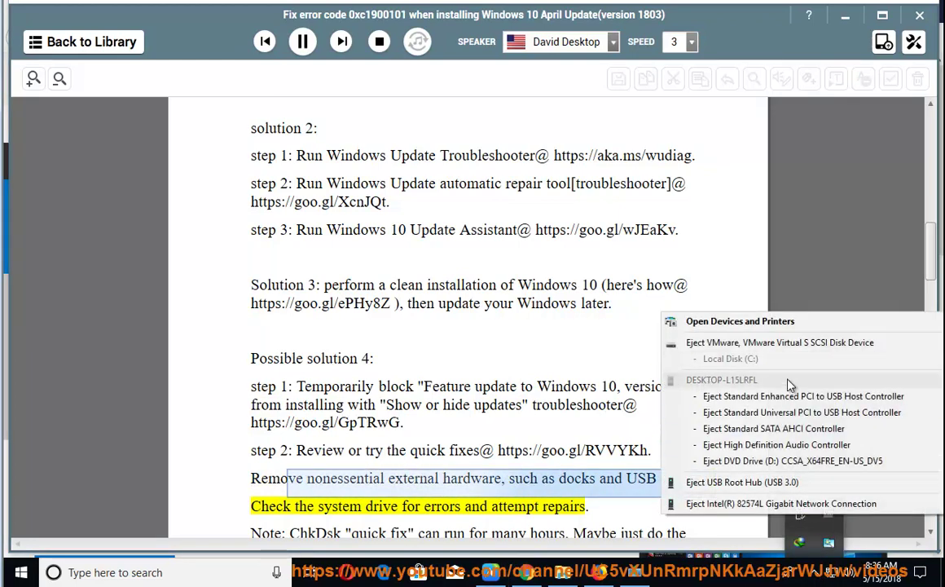
left_click(559, 478)
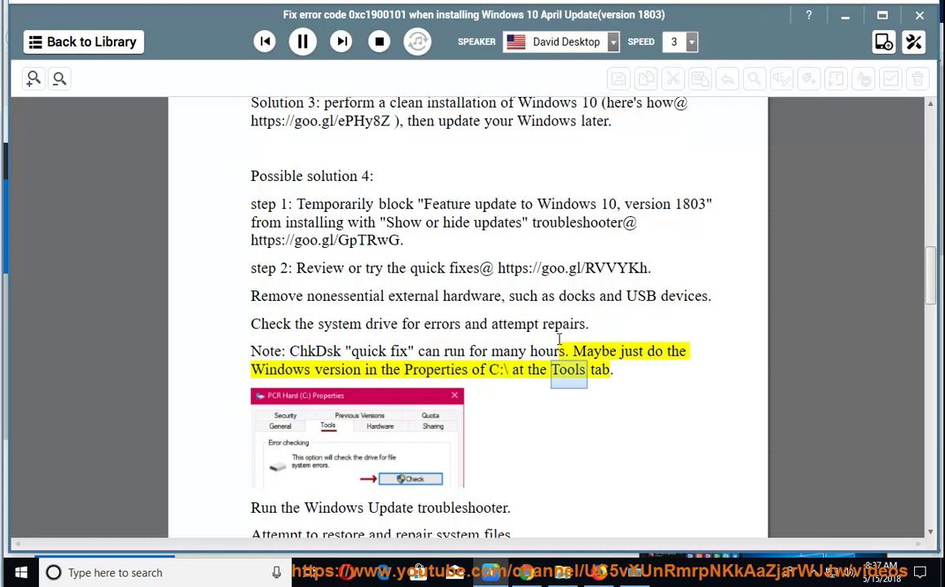
Pause the read-aloud at the drive-check sentence and minimize the reader
left_click(302, 42)
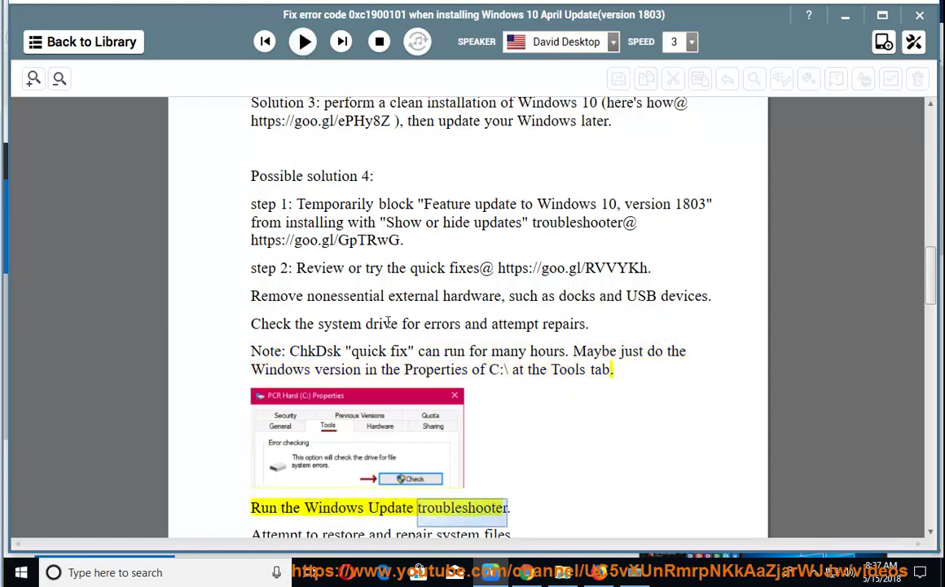
left_click(326, 323)
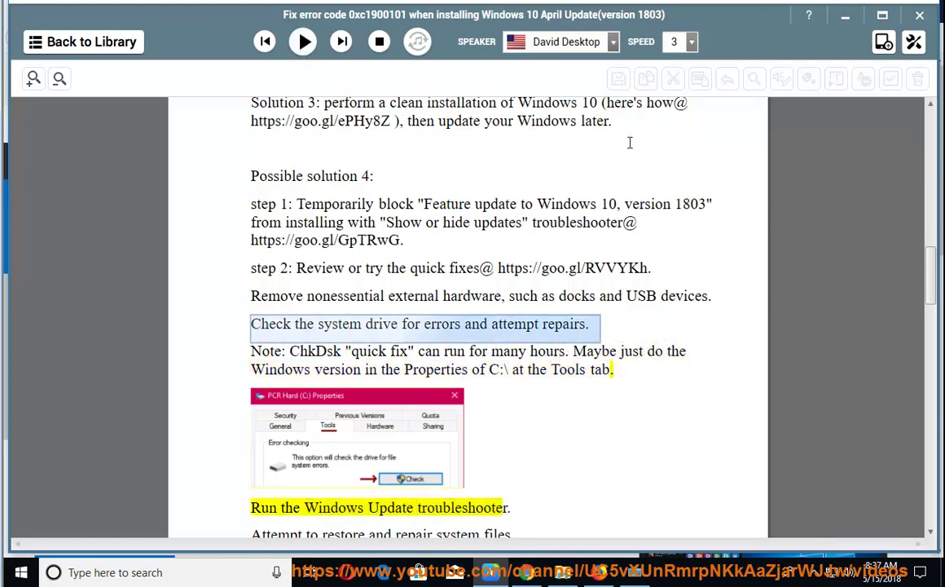
left_click(845, 15)
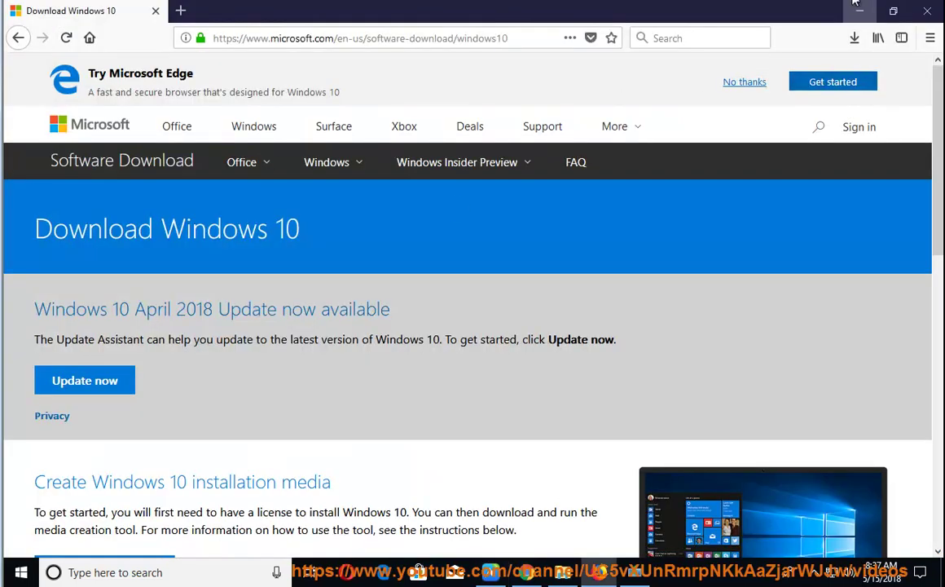
Minimize Firefox, open This PC, and run an error check on Local Disk (C:)
left_click(860, 14)
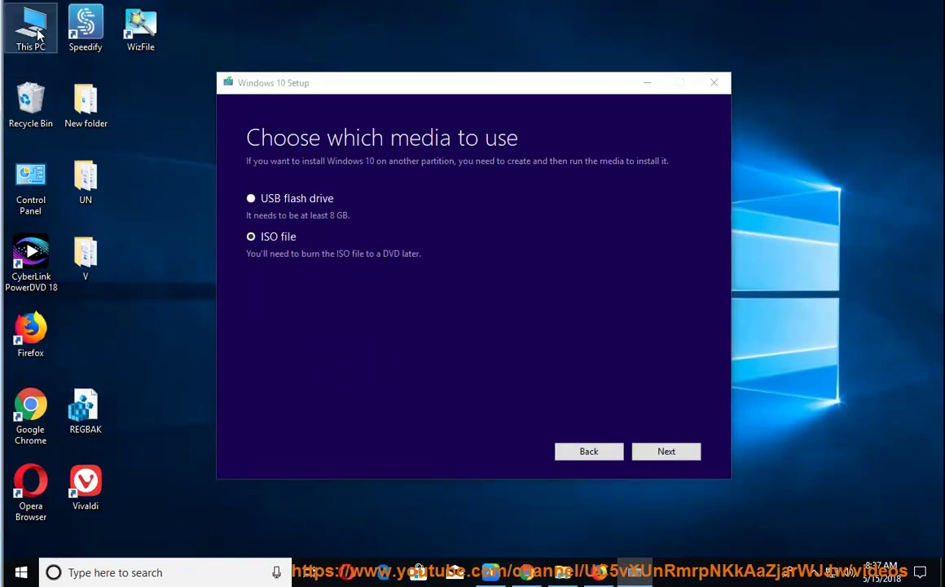
right_click(37, 32)
left_click(49, 42)
left_click(531, 391)
right_click(515, 390)
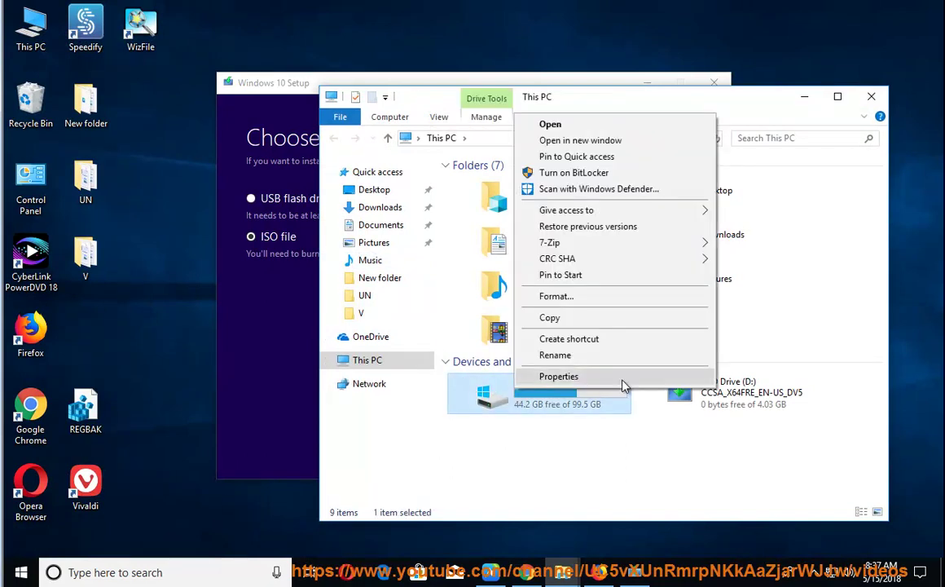
left_click(622, 380)
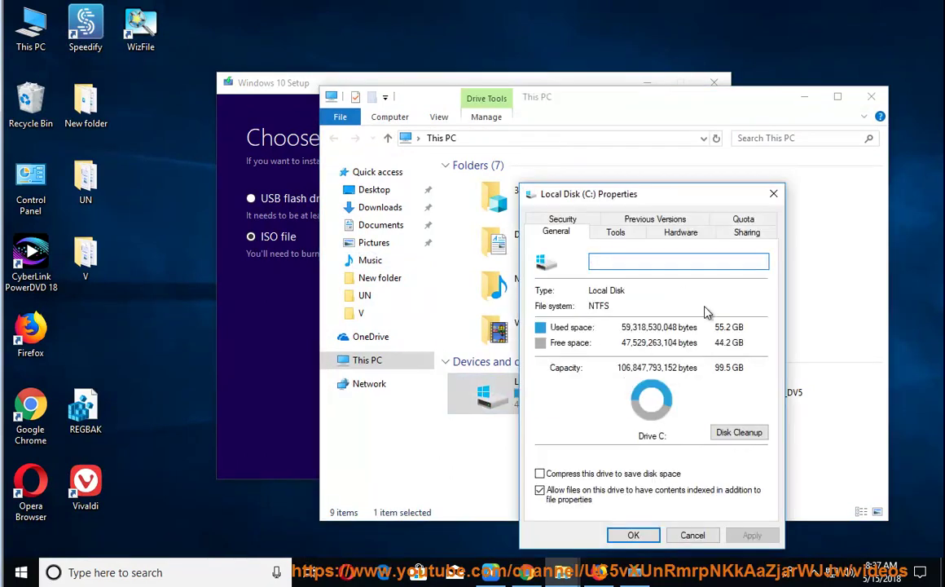
left_click(616, 232)
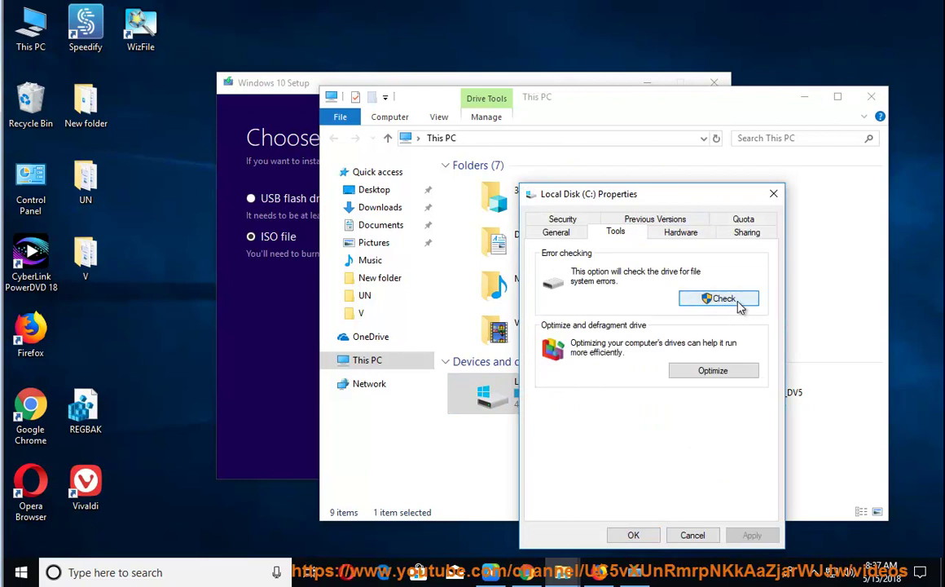
left_click(742, 299)
Dismiss the error check, close the drive properties and This PC, and reopen the guide
left_click_drag(444, 189, 697, 340)
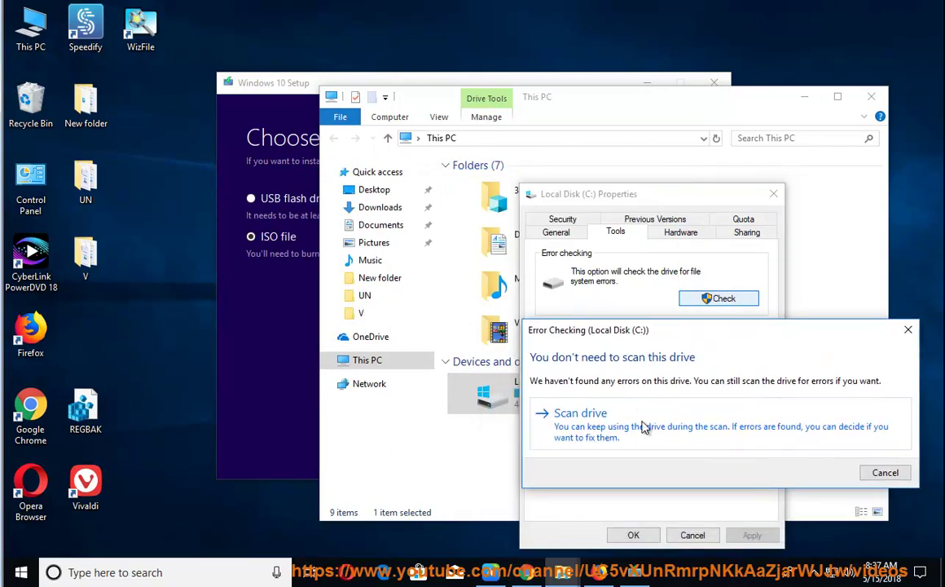
left_click(885, 472)
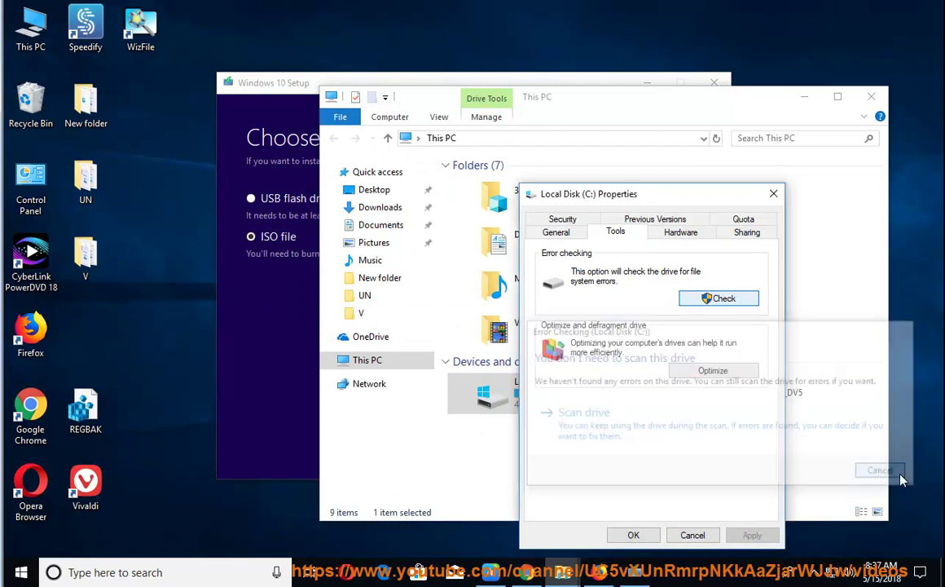
left_click(770, 200)
left_click(869, 96)
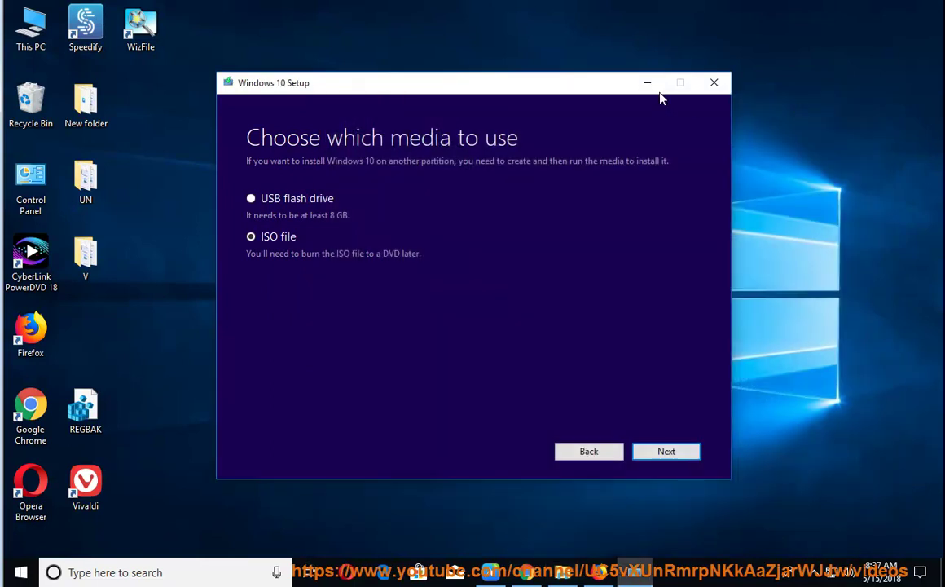
left_click(647, 83)
double_click(580, 342)
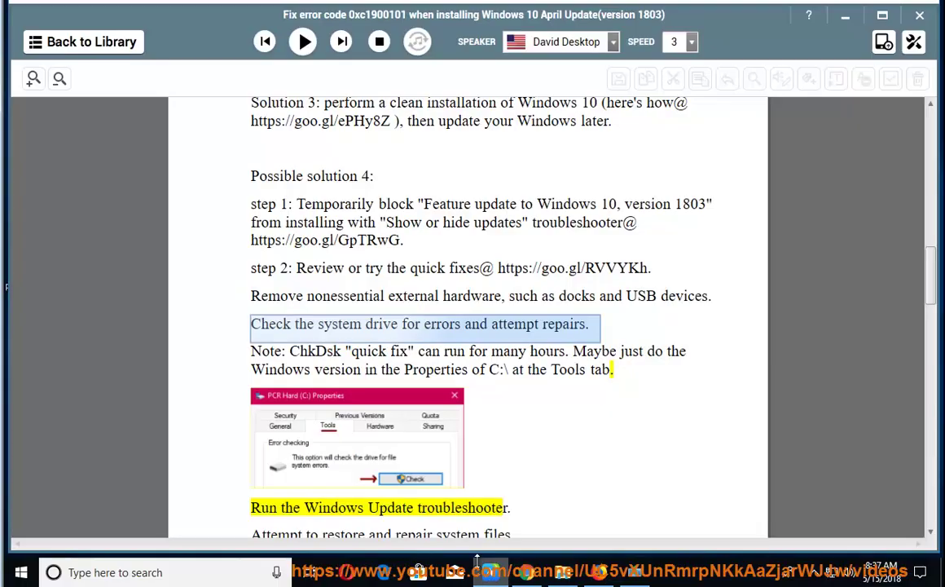
Reach the Windows Update troubleshooter via Settings search 'tr' > Troubleshoot, then minimize Settings
left_click(574, 371)
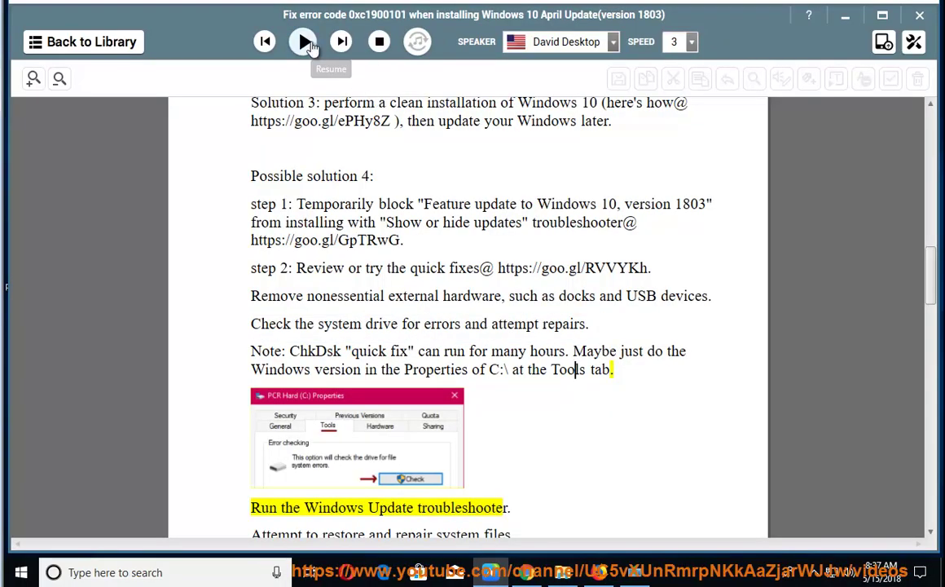
left_click_drag(522, 512, 248, 509)
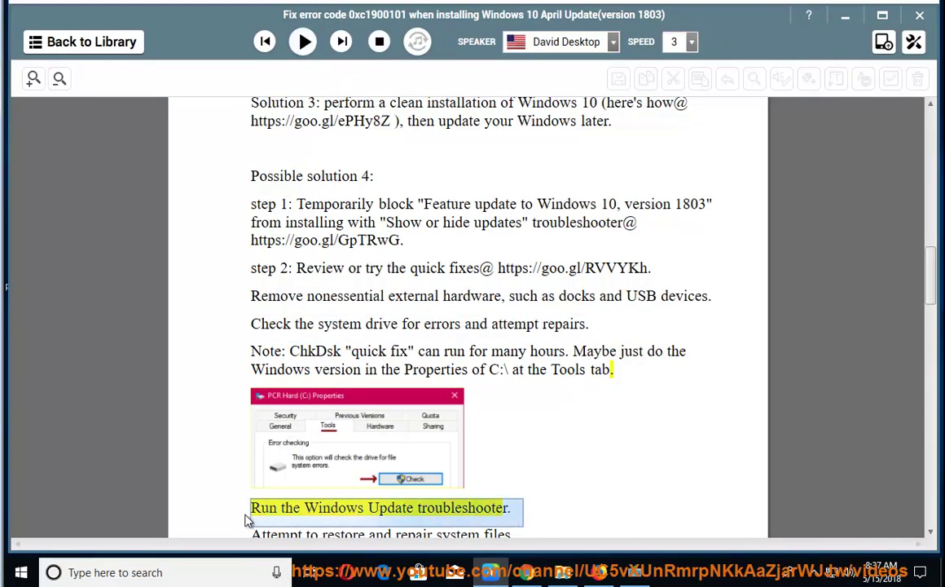
left_click(21, 572)
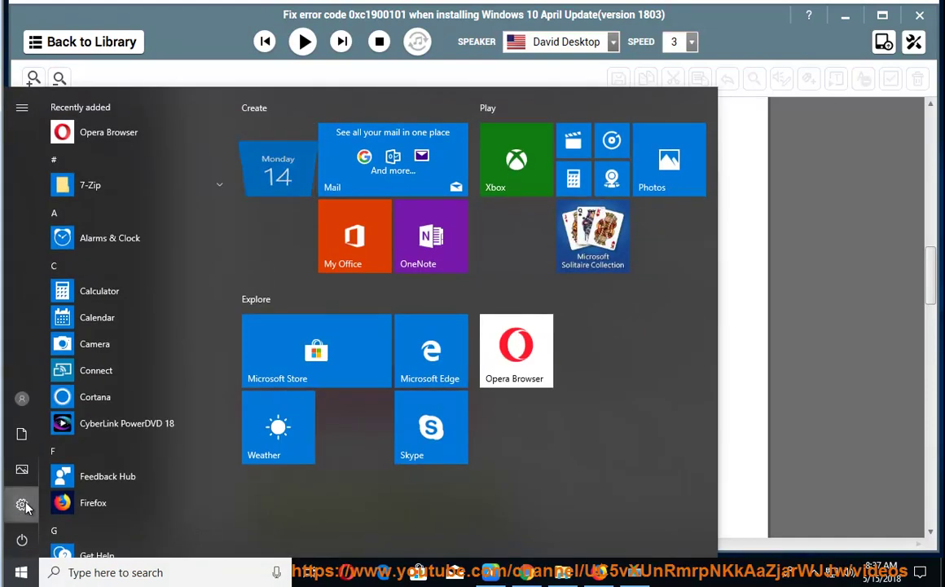
left_click(19, 501)
type("tr")
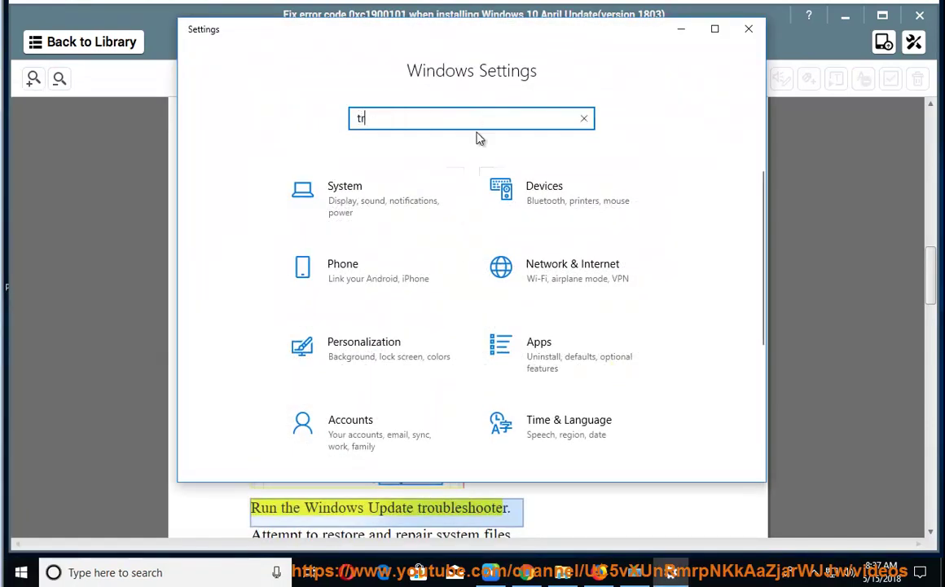
left_click_drag(434, 118, 280, 129)
left_click(448, 150)
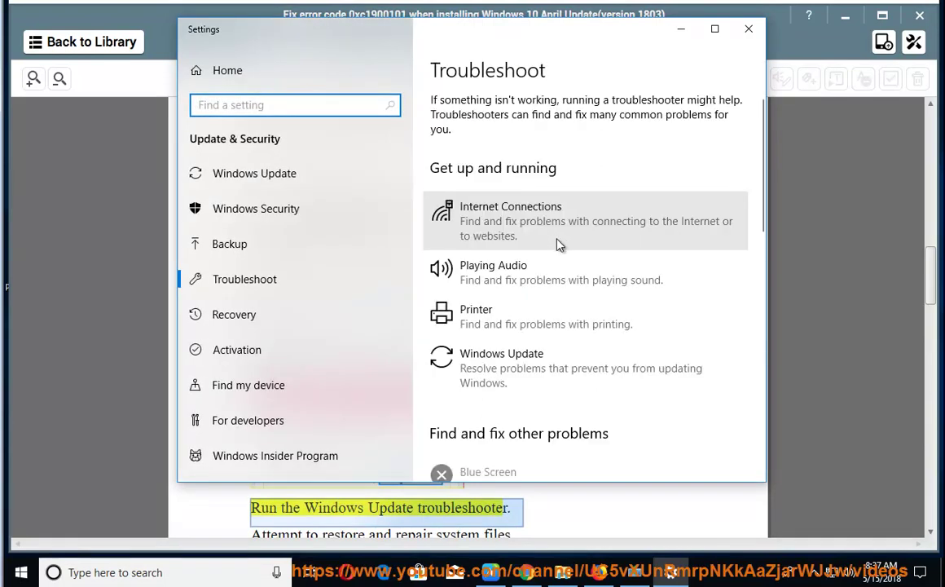
left_click(607, 375)
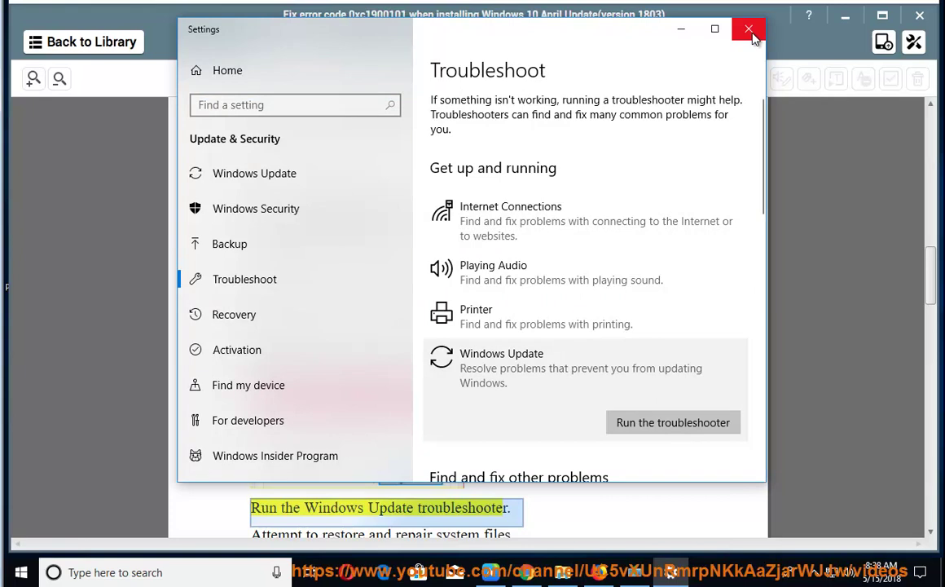
left_click(681, 29)
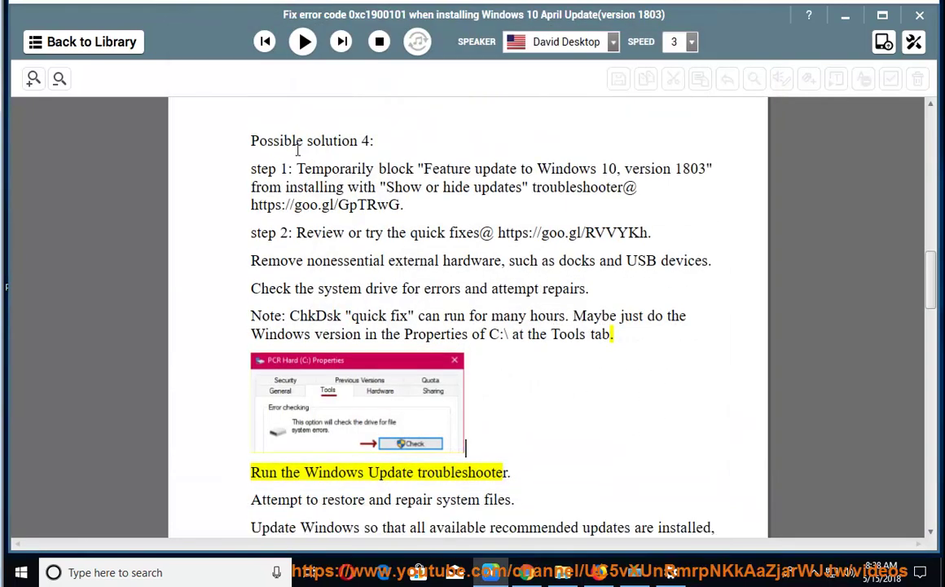
Read on to 'Update firmware and drivers', mark the uninstall-software sentence, and return to Settings home
left_click(310, 46)
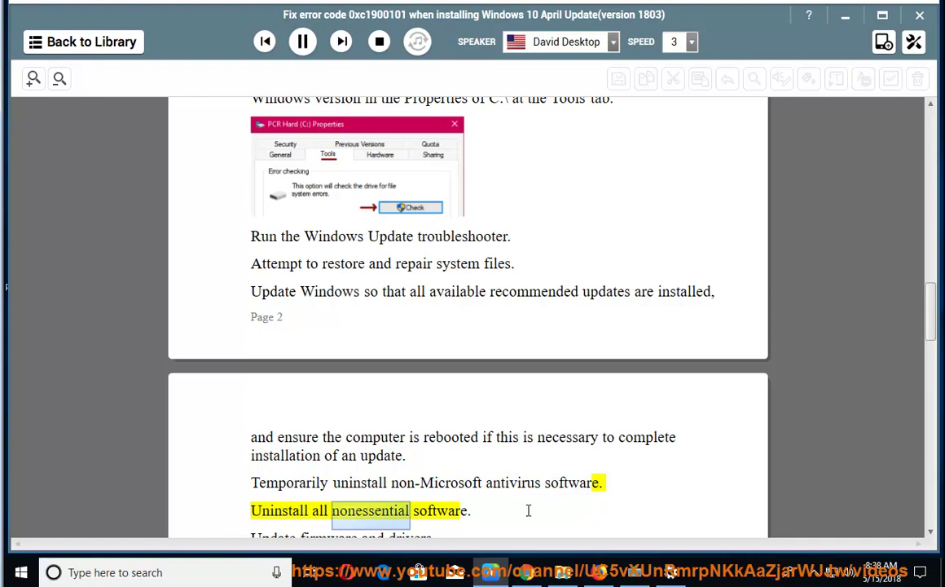
left_click(303, 42)
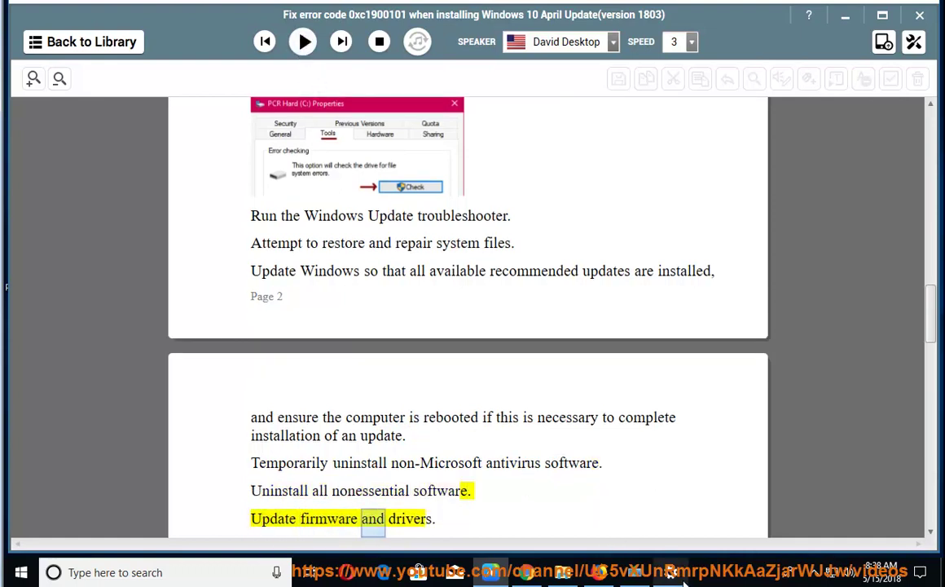
left_click(434, 517)
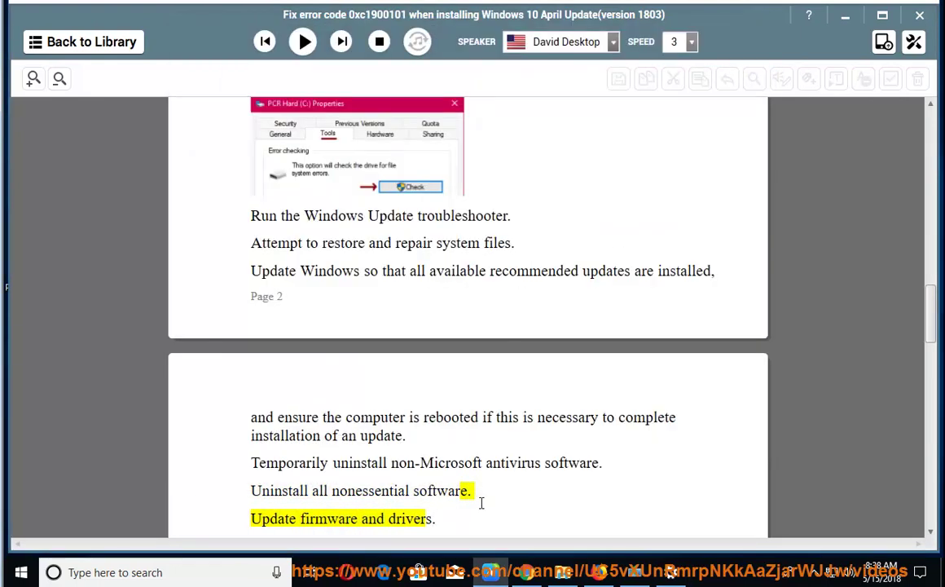
left_click_drag(480, 504, 251, 491)
key("alt+Tab")
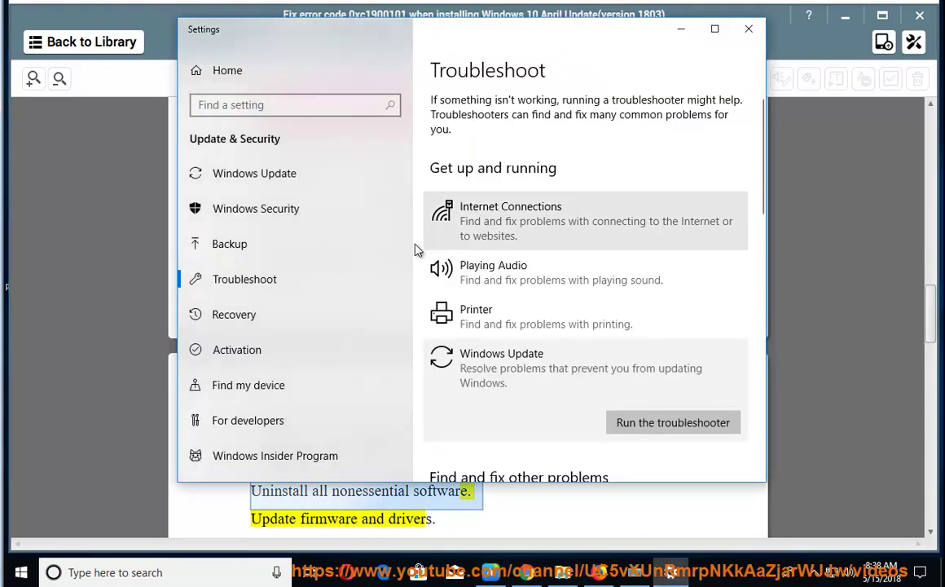
left_click(231, 72)
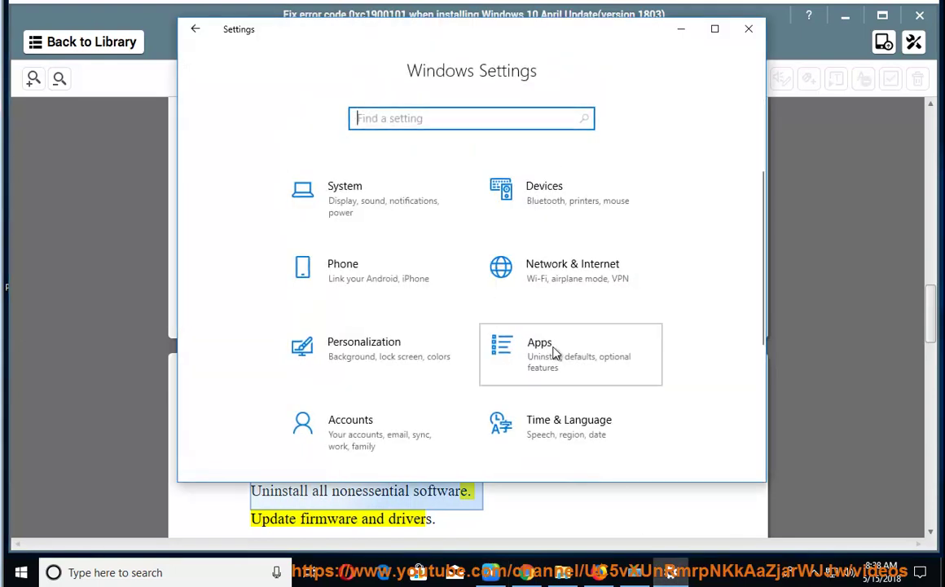
Browse Apps & features down to CyberLink PowerDVD 18's uninstall option, then minimize Settings
left_click(553, 352)
scroll(617, 326, "down", 5)
left_click(618, 246)
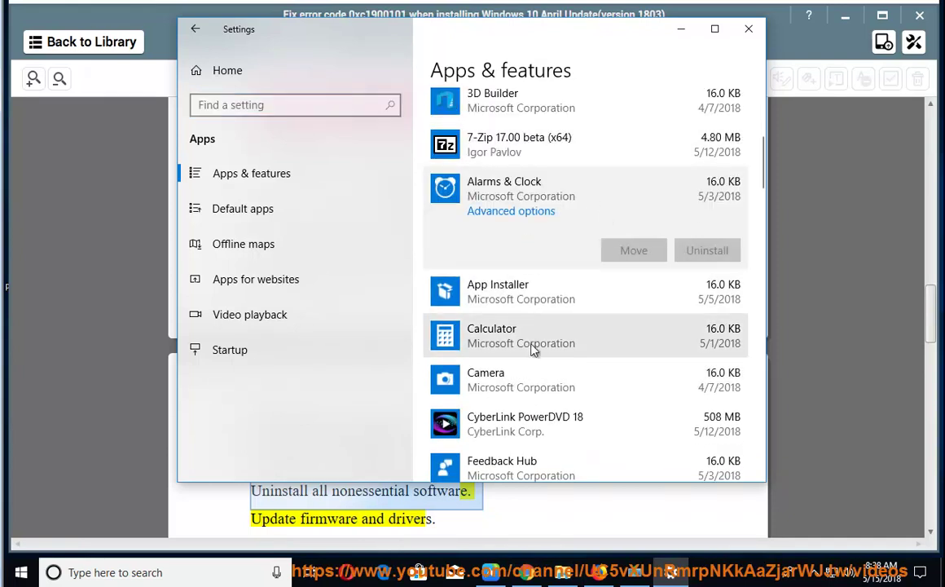
scroll(542, 342, "down", 2)
left_click(582, 291)
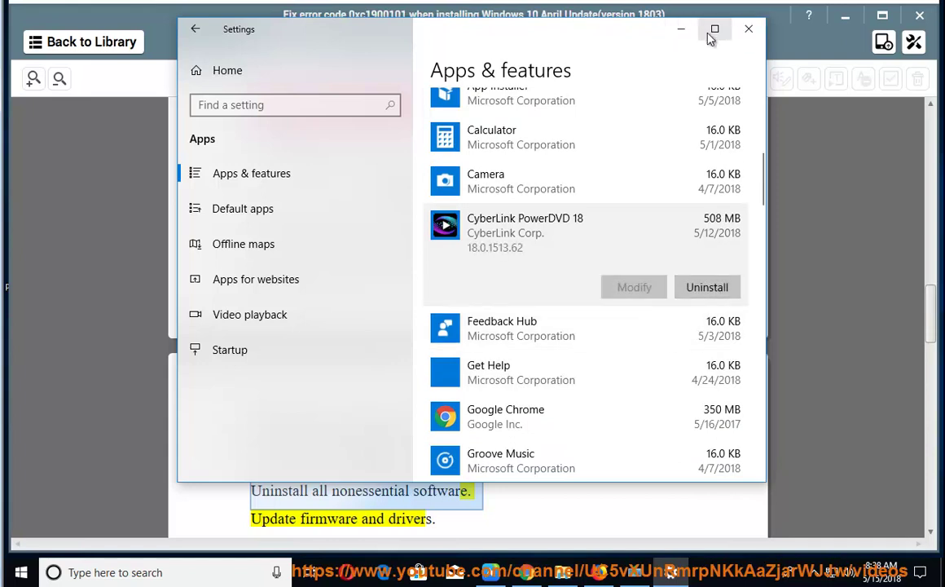
left_click(679, 30)
left_click(502, 439)
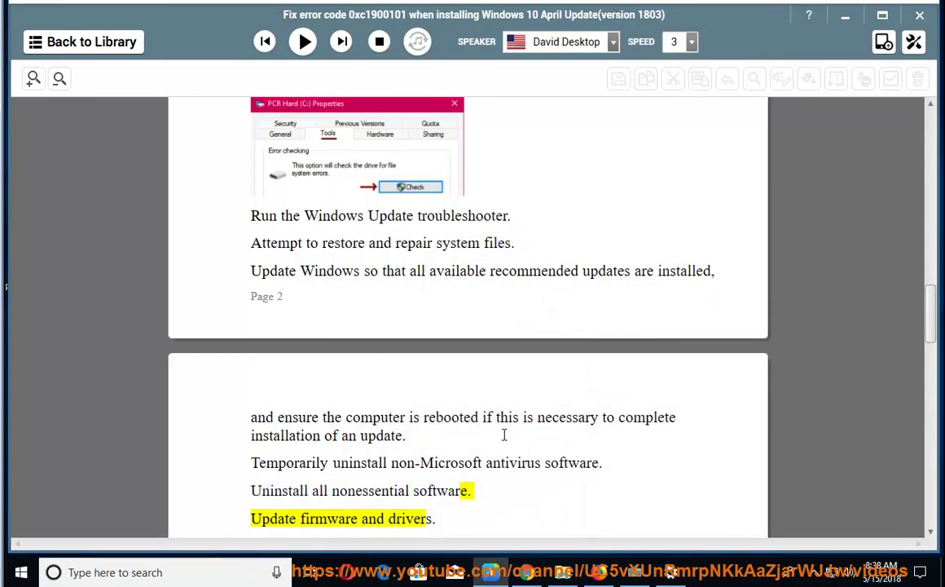
Resume reading, mark 'Update firmware and drivers.', and minimize the reader
left_click(303, 42)
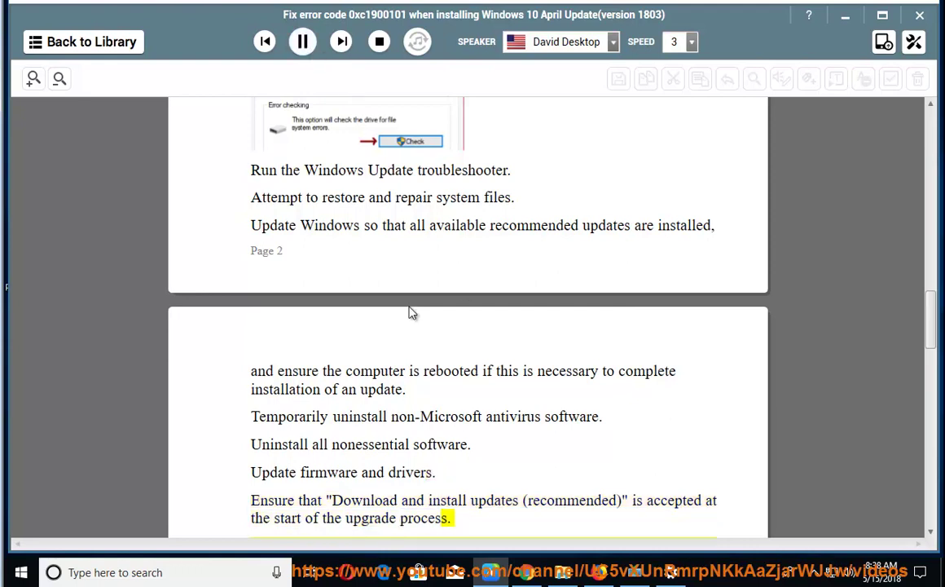
left_click_drag(438, 473, 250, 474)
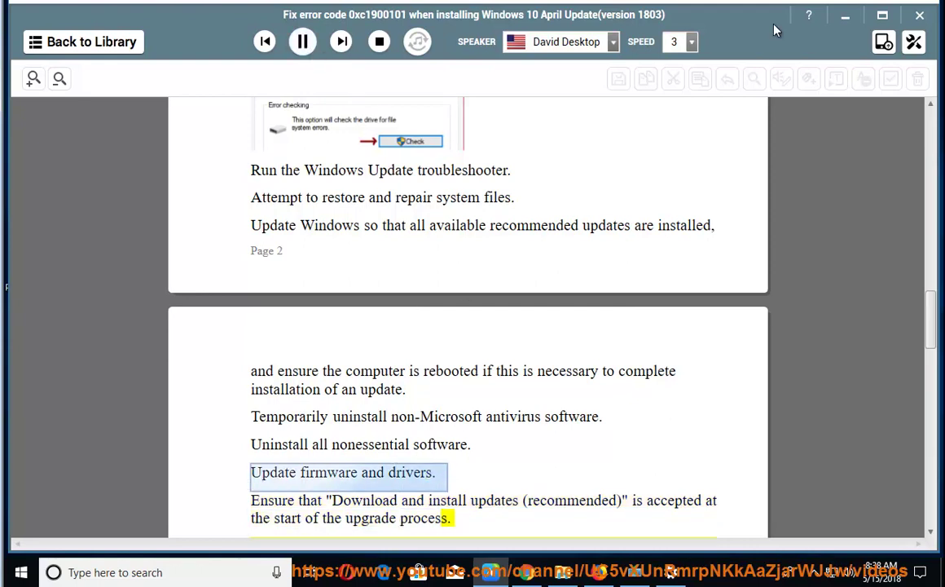
left_click(843, 17)
Start an Update driver for VMware SVGA 3D from Computer Management's Device Manager
right_click(38, 21)
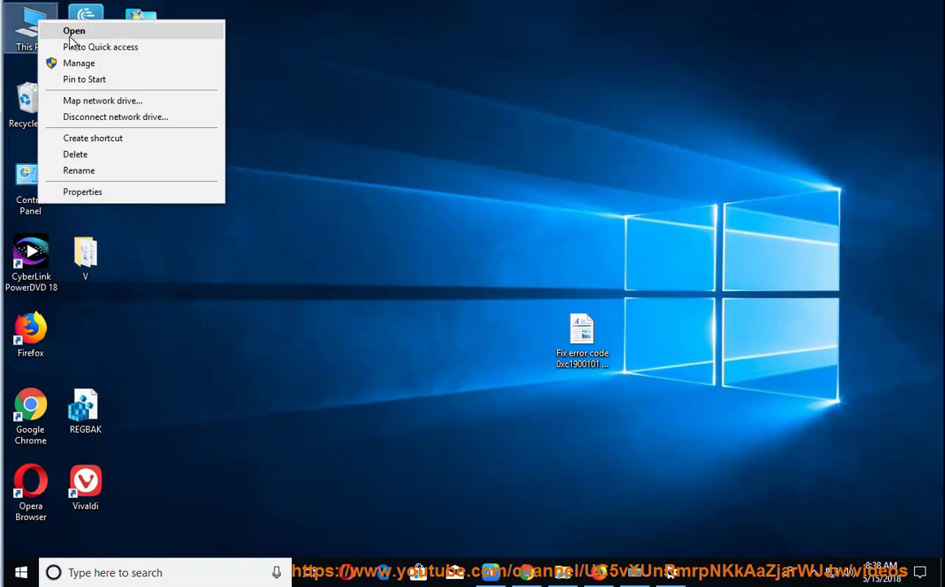
left_click(88, 66)
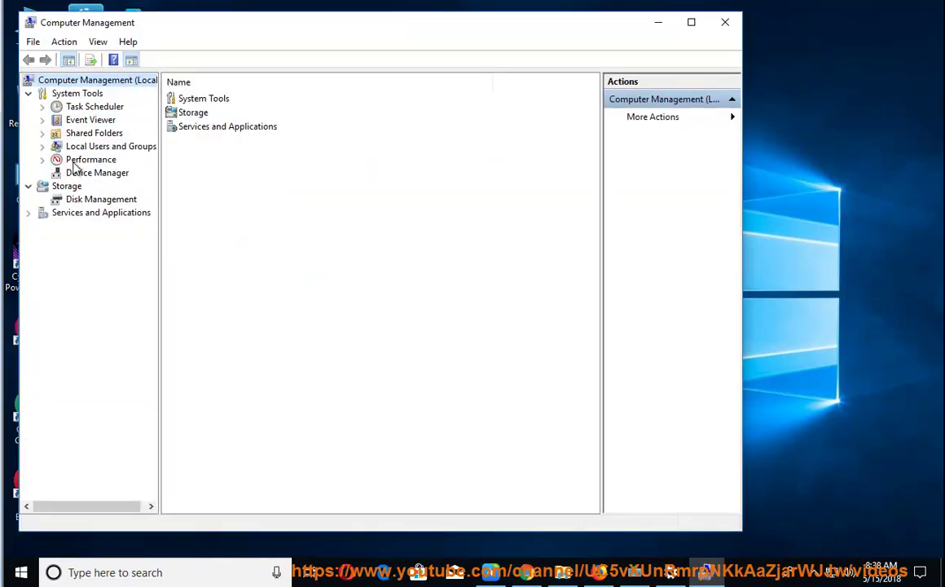
left_click(75, 172)
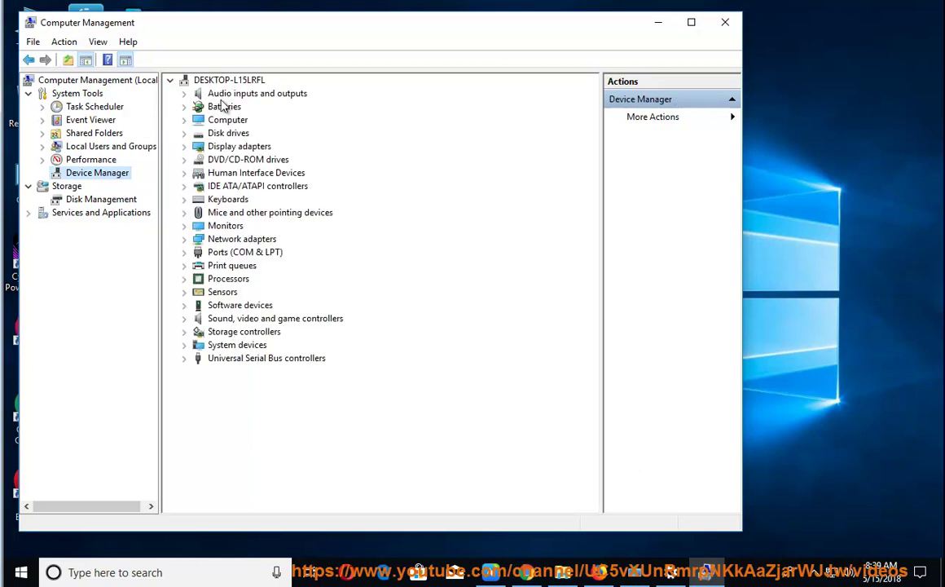
left_click(183, 145)
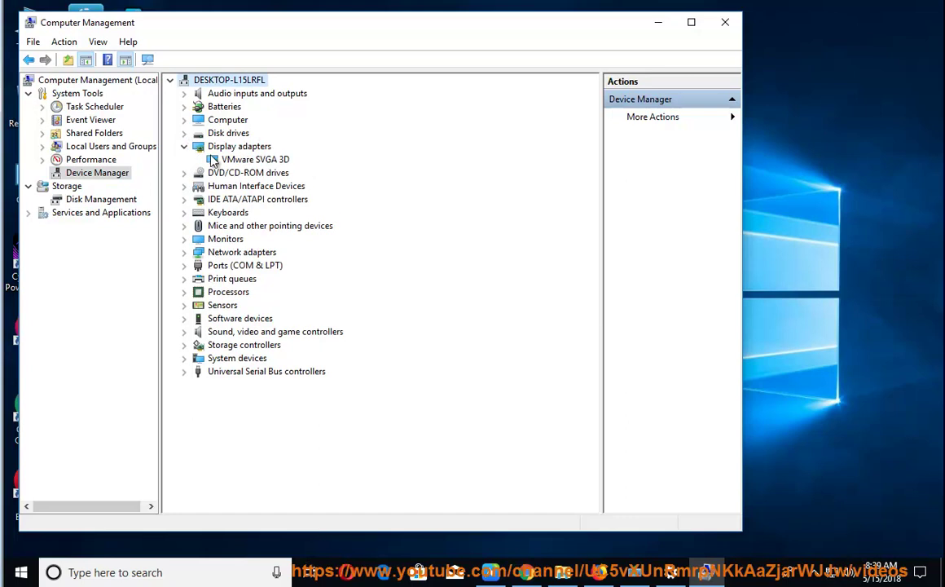
left_click(228, 160)
right_click(235, 160)
left_click(269, 167)
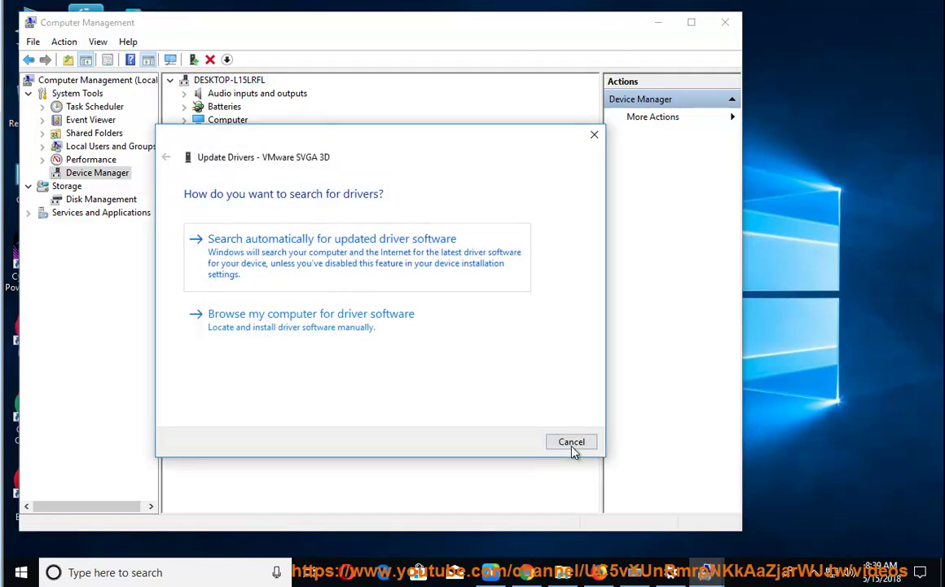
Cancel the driver update, minimize Computer Management, and return to the guide
left_click(573, 444)
left_click(658, 24)
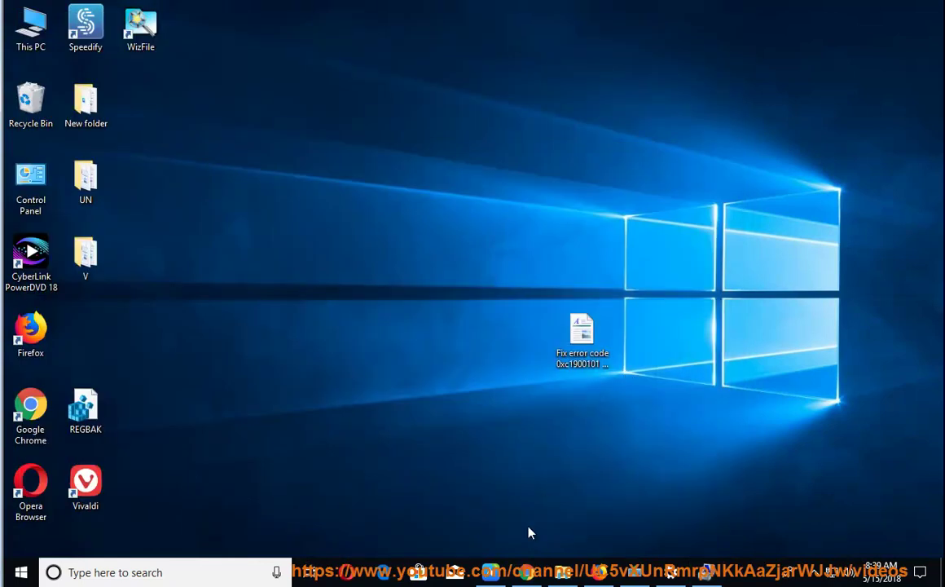
key("alt+Tab")
left_click(464, 473)
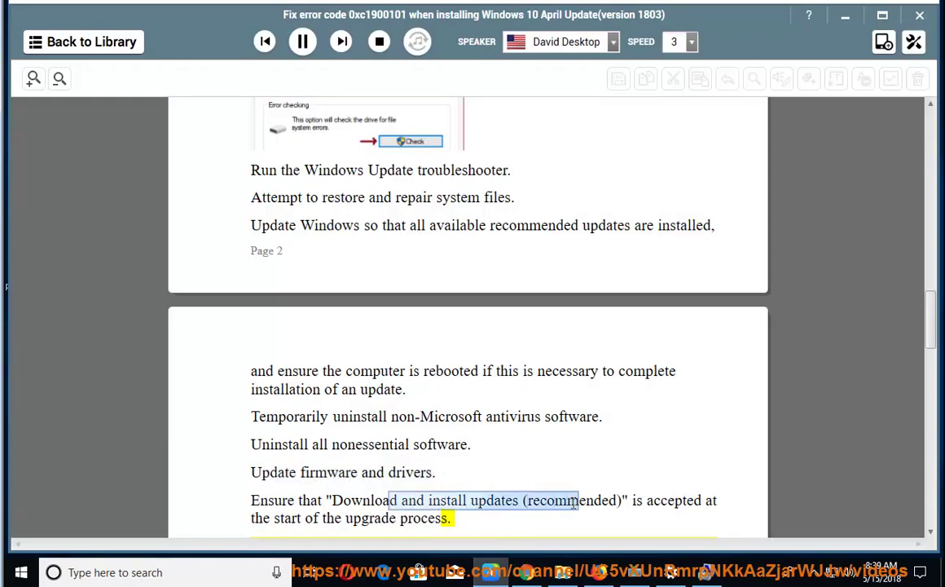
Open the advanced Windows Update options under Update & Security in Settings
left_click(673, 576)
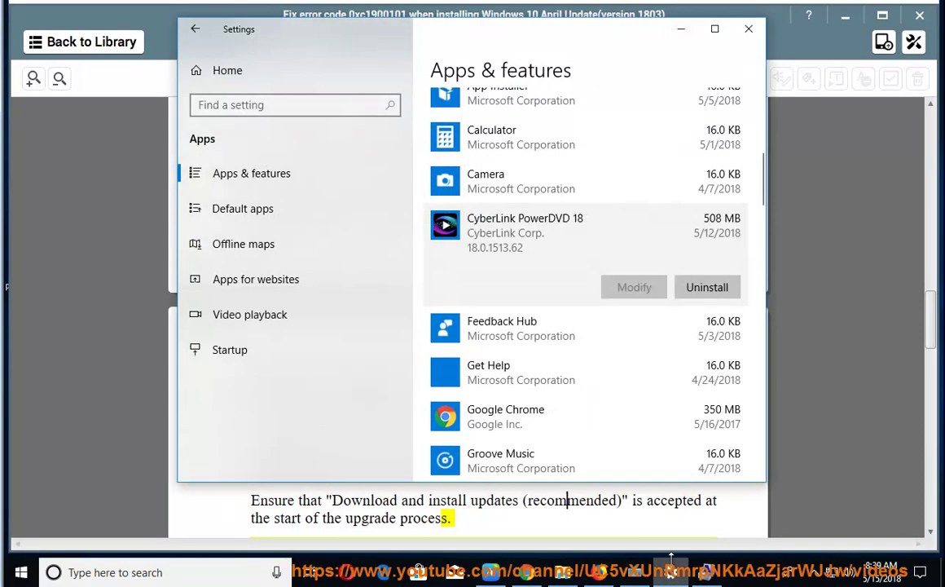
left_click(233, 76)
scroll(440, 391, "down", 3)
left_click(440, 432)
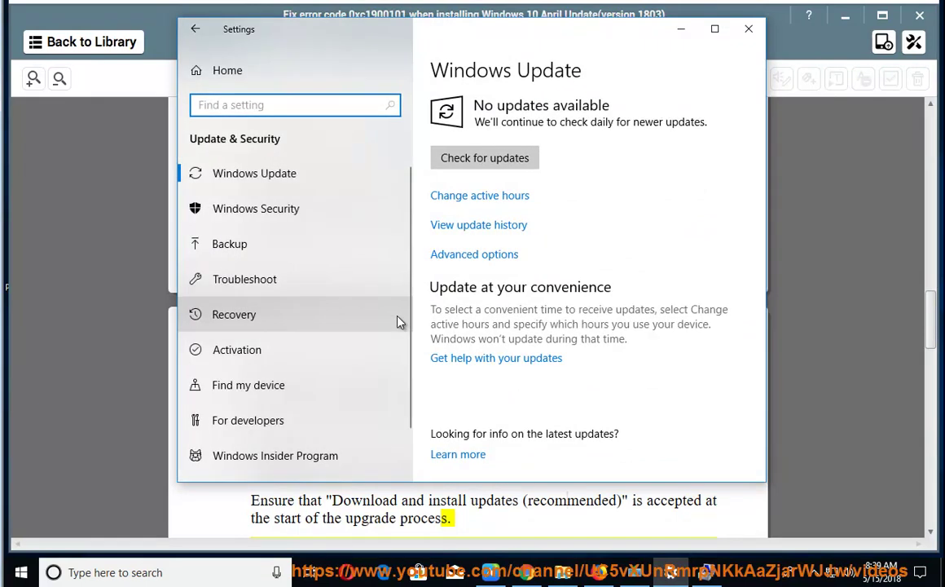
left_click(487, 259)
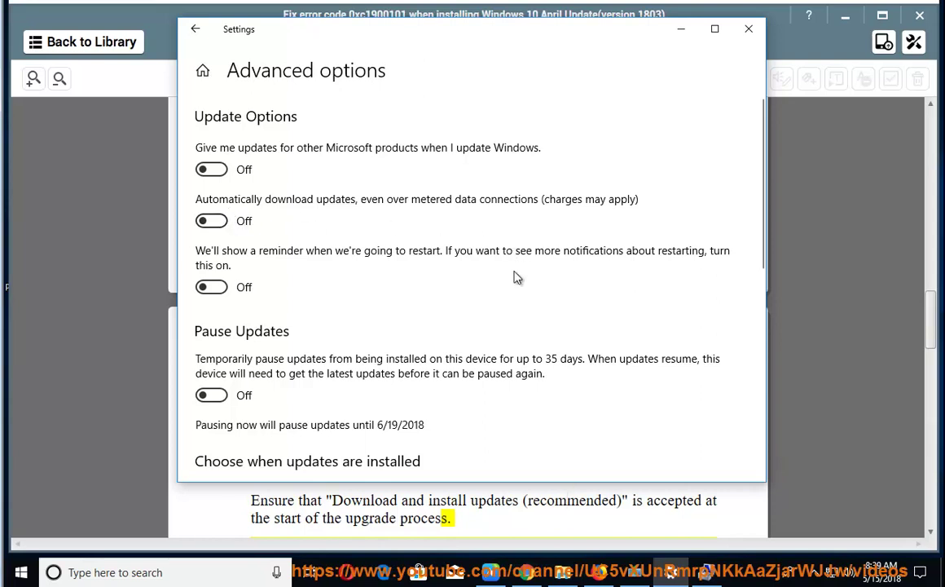
Review the branch and deferral settings, both deferrals at 0, then minimize Settings
scroll(499, 363, "down", 4)
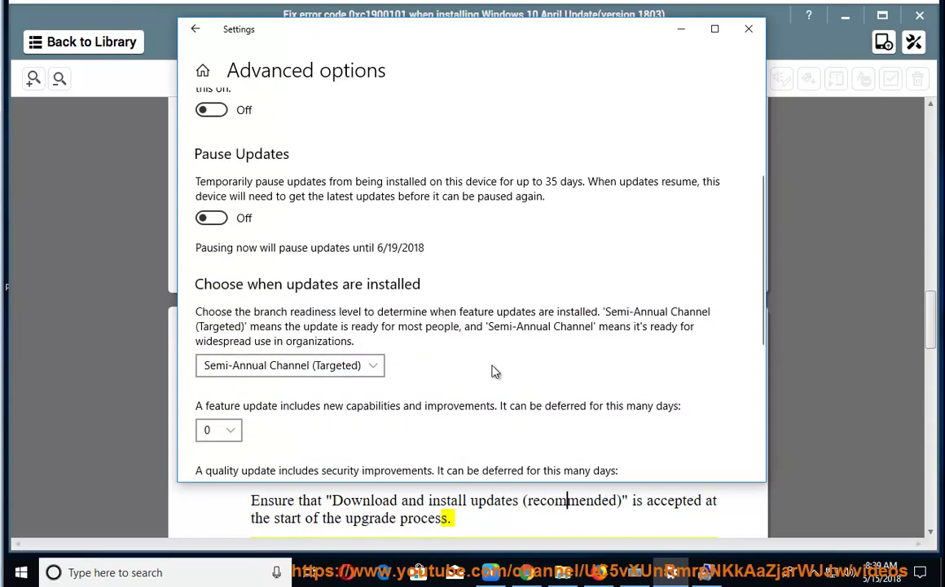
scroll(500, 382, "down", 1)
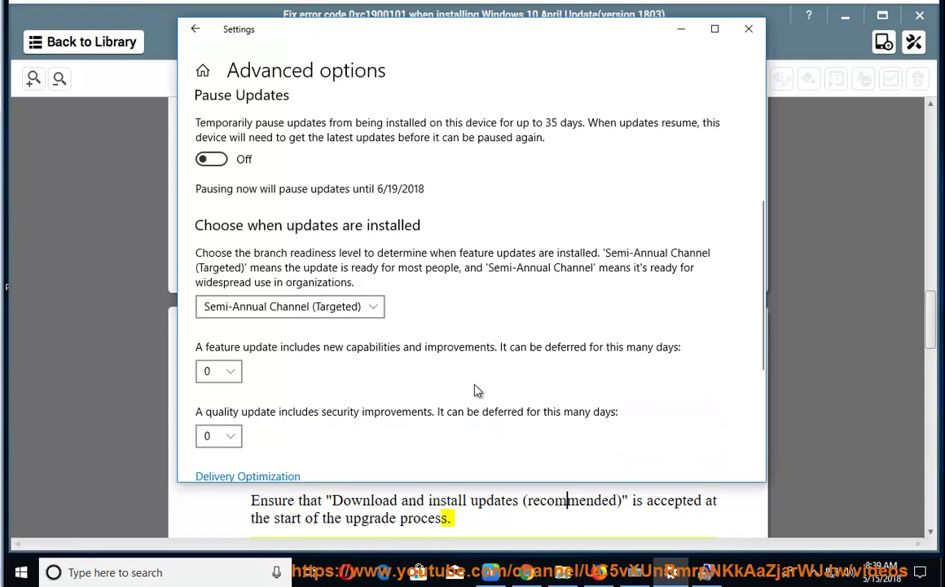
scroll(489, 387, "down", 2)
left_click(681, 30)
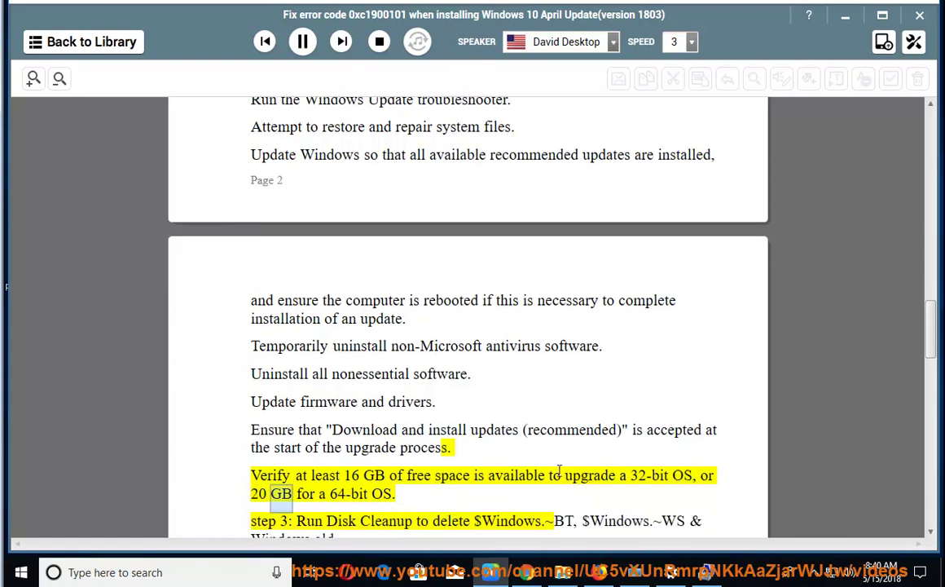
Pause at the 16 GB requirement and check drive C's free space in This PC
left_click(303, 43)
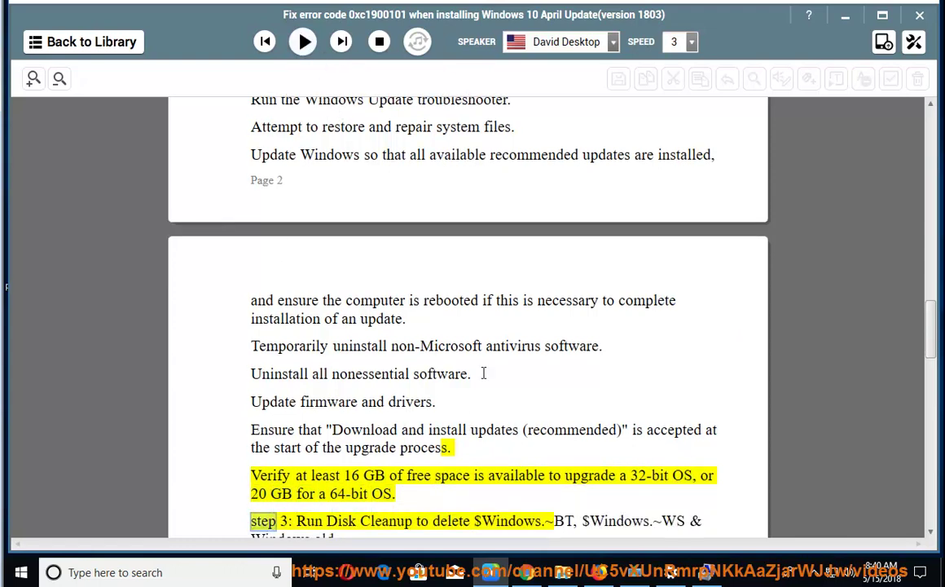
left_click_drag(478, 480, 345, 475)
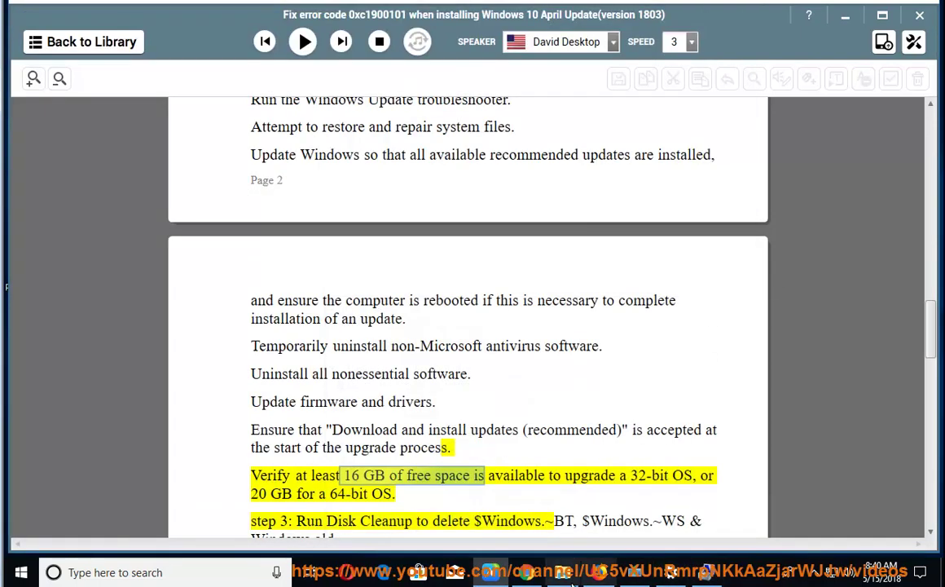
key("super+e")
left_click(388, 342)
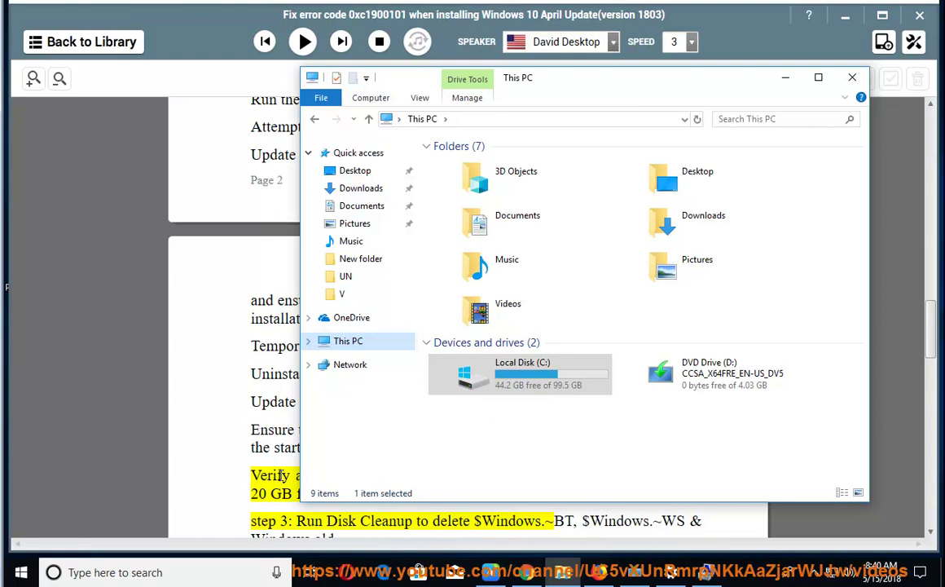
key("alt+F4")
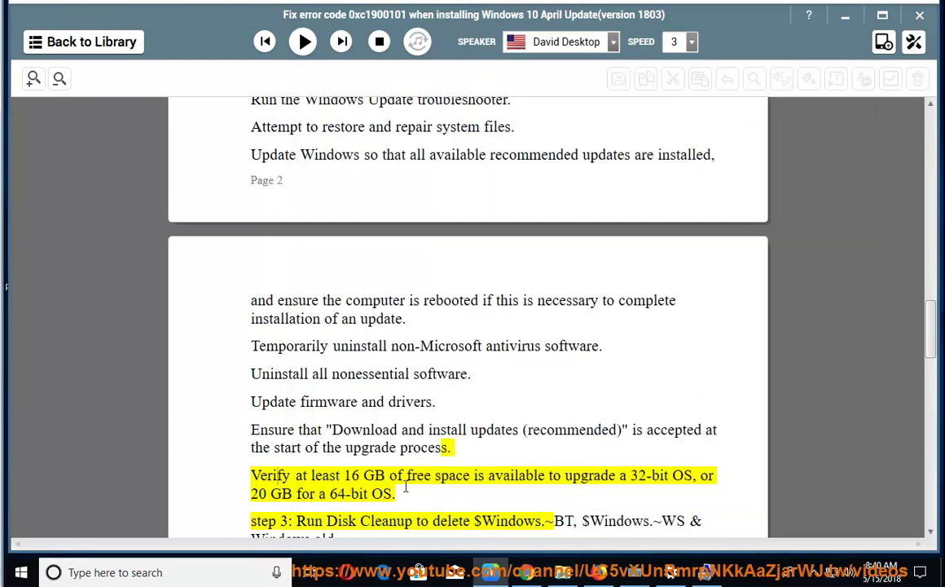
Read on to step 3, mark the Disk Cleanup instruction, and bring This PC back
left_click(303, 42)
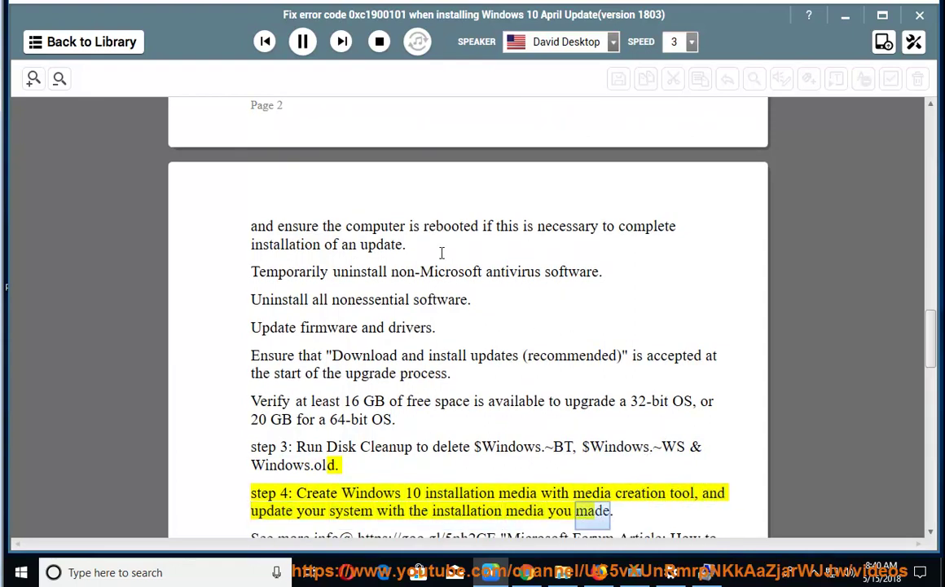
left_click(302, 41)
left_click_drag(589, 437, 307, 436)
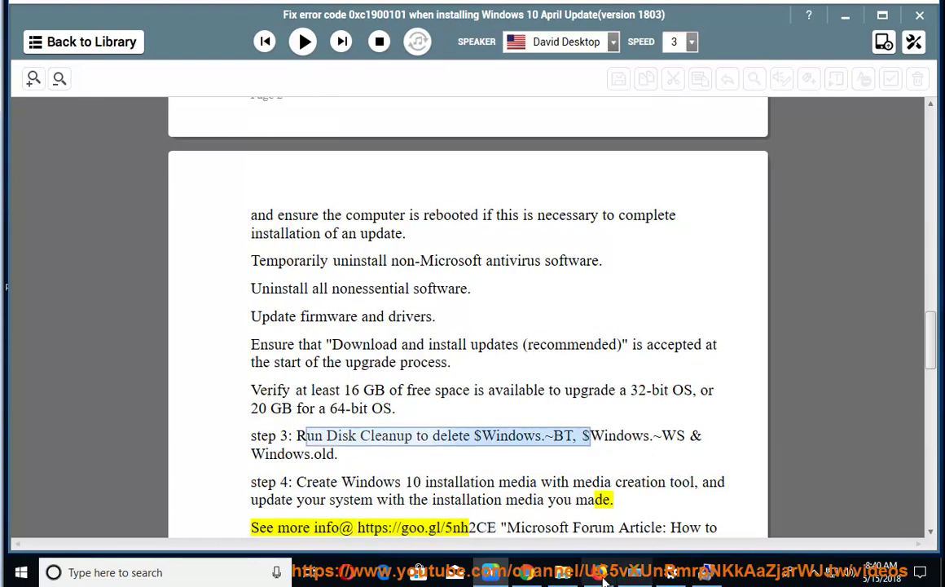
left_click(562, 571)
Open Disk Cleanup for Local Disk (C:) and switch to cleaning up system files
right_click(531, 388)
left_click(574, 369)
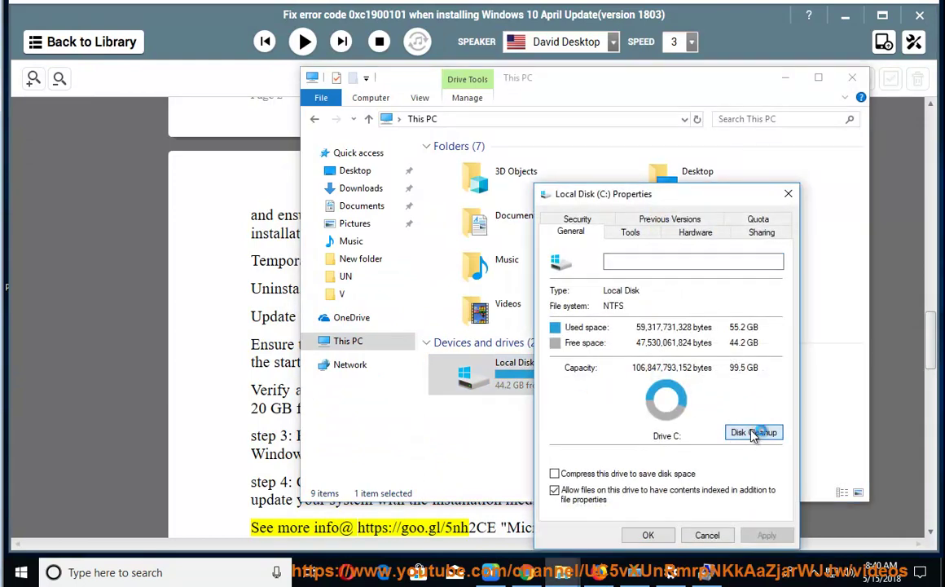
left_click(743, 438)
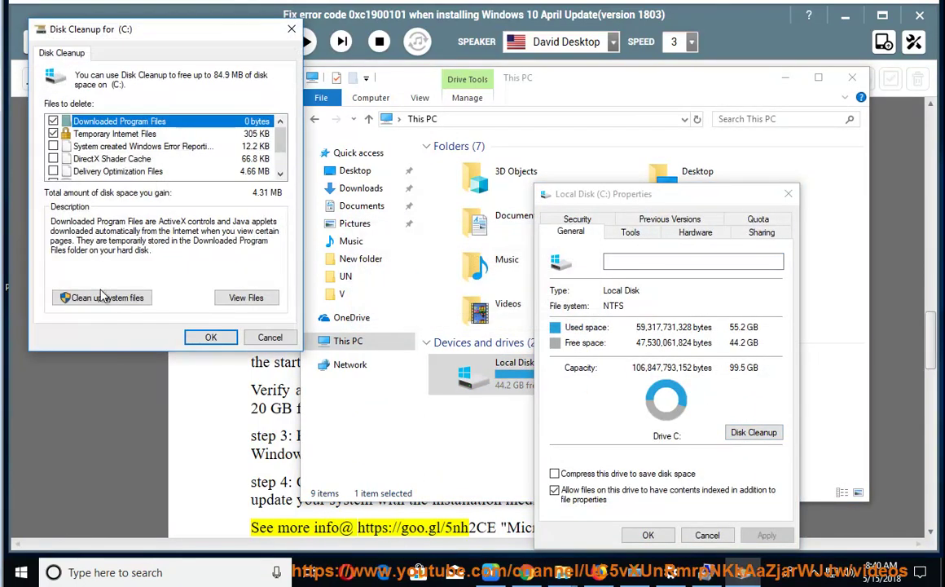
left_click(102, 296)
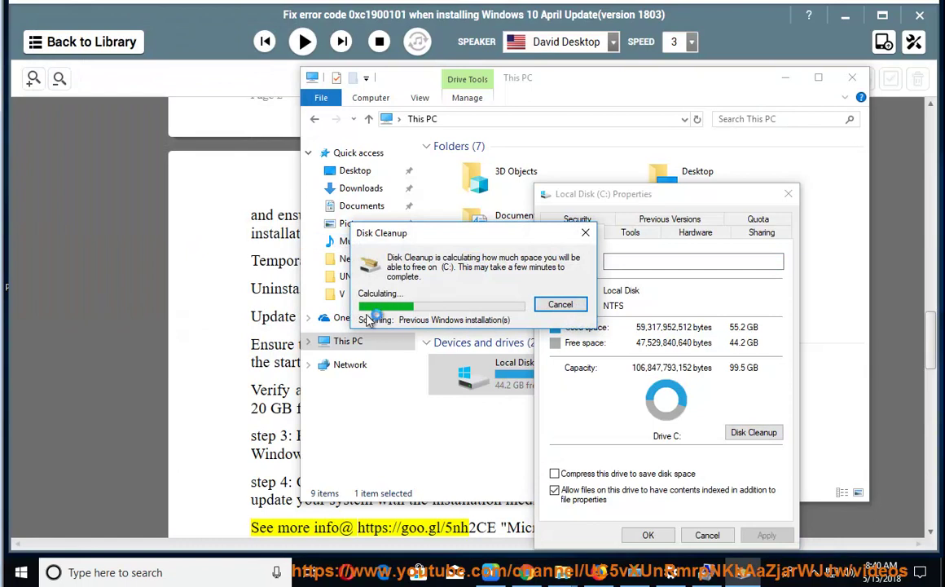
left_click_drag(467, 233, 668, 319)
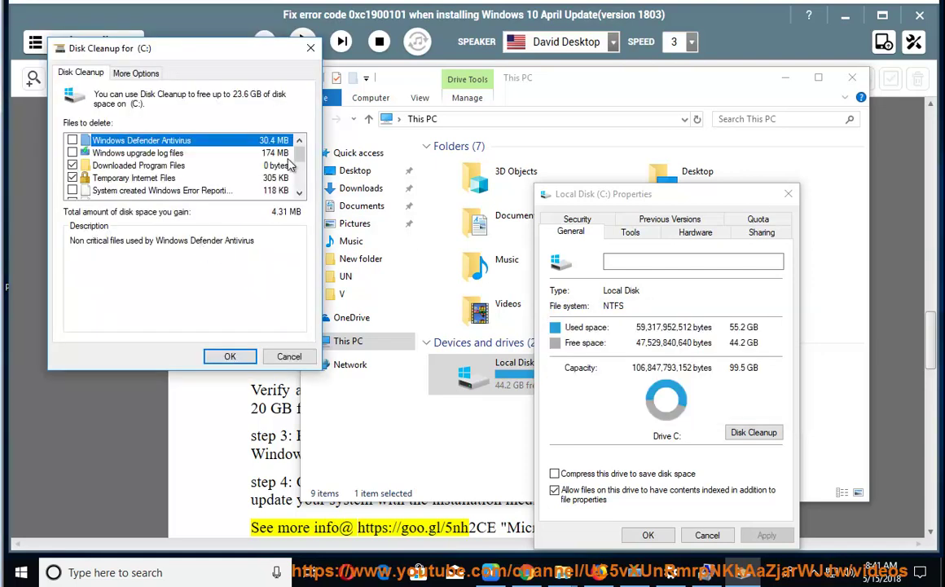
Tick Windows Defender Antivirus files and Previous Windows installation(s), 23.3 GB total, and confirm deletion
left_click(72, 141)
left_click_drag(300, 148, 307, 175)
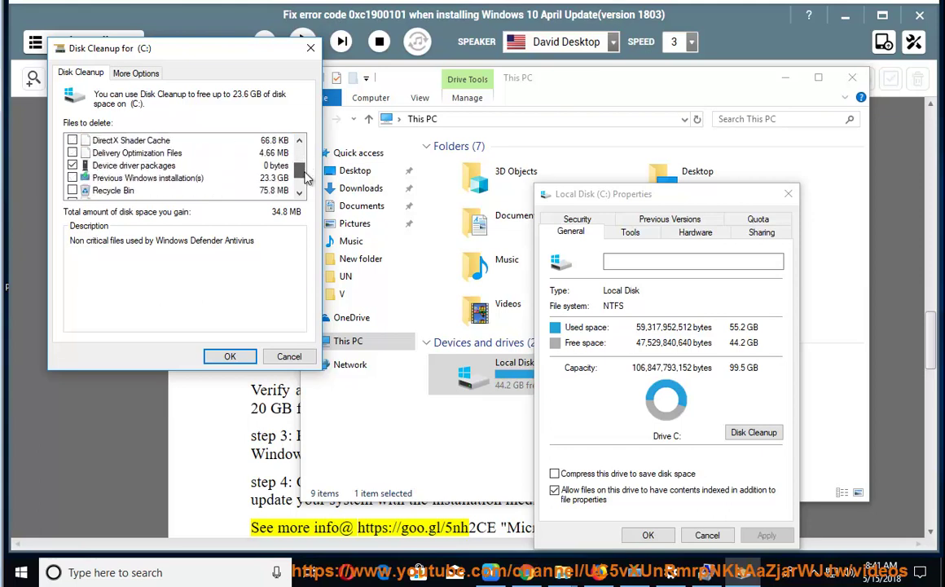
left_click(73, 178)
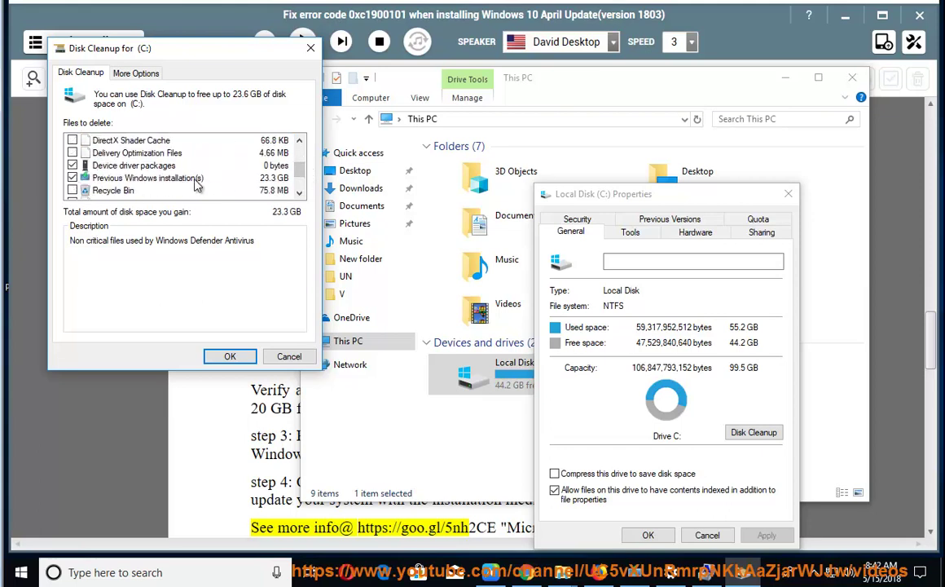
left_click_drag(303, 179, 306, 188)
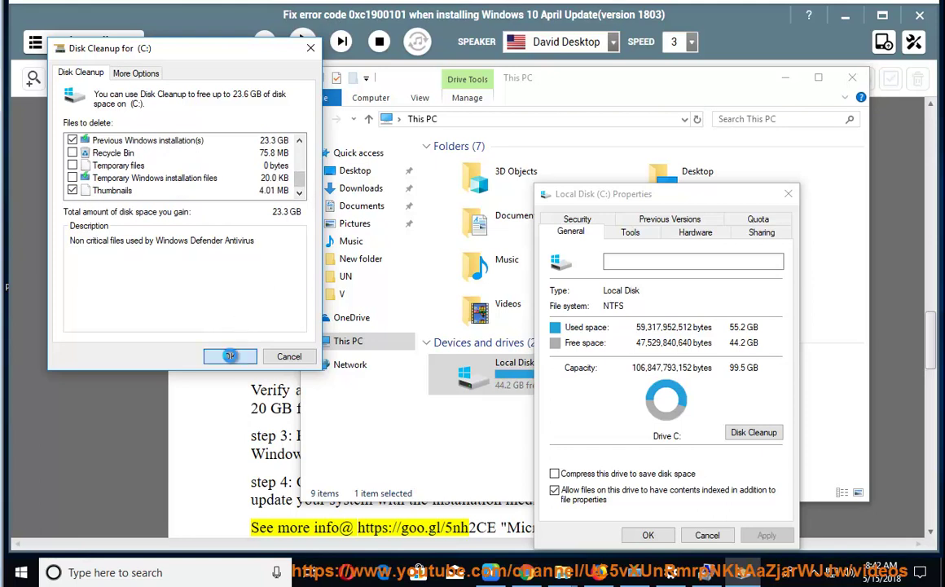
left_click(231, 356)
left_click(495, 294)
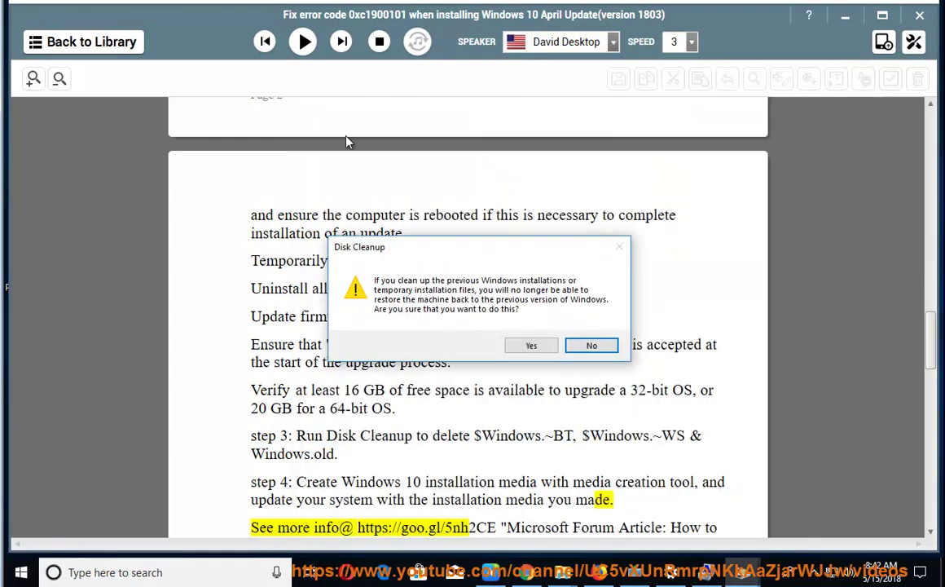
Accept the Disk Cleanup rollback warning, listen through the service commands, then pause
left_click(534, 347)
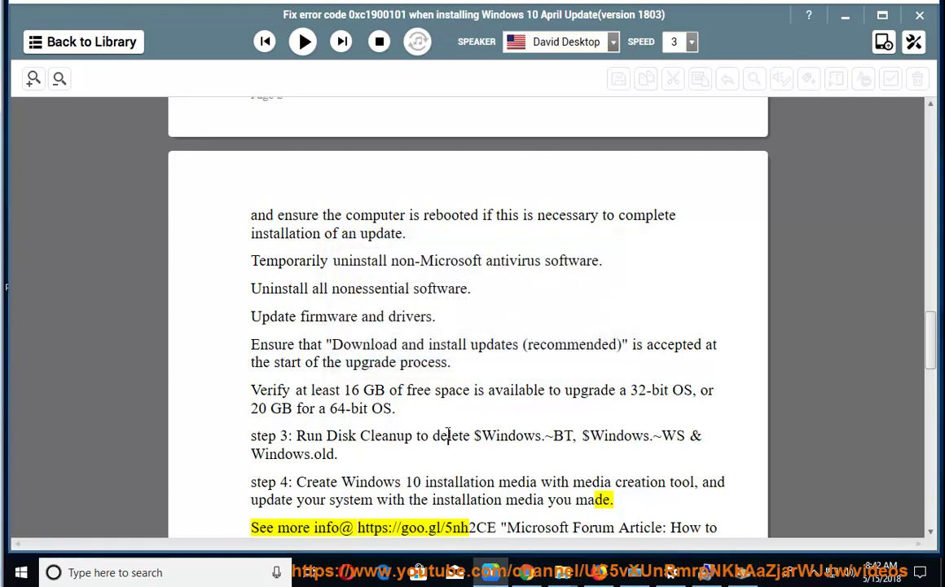
scroll(448, 321, "down", 1)
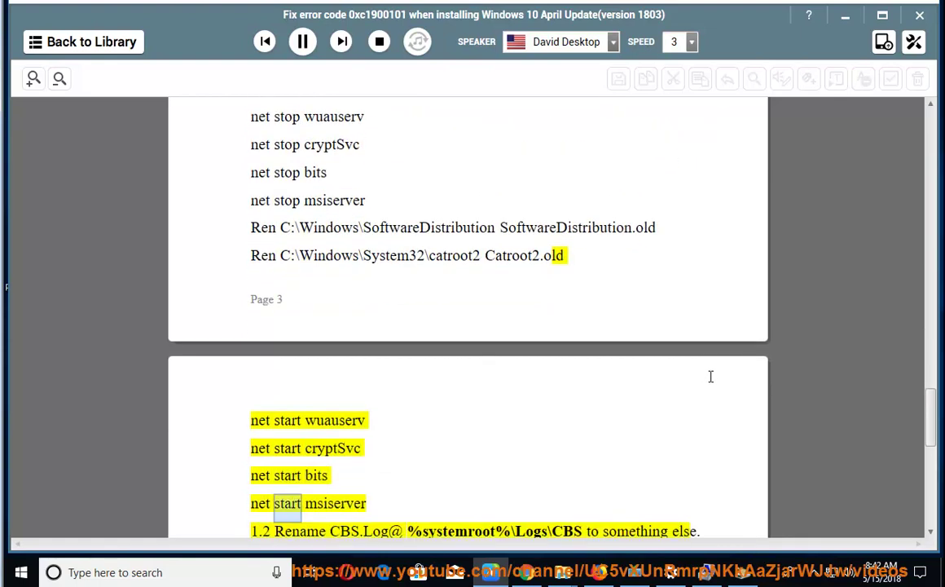
left_click(304, 44)
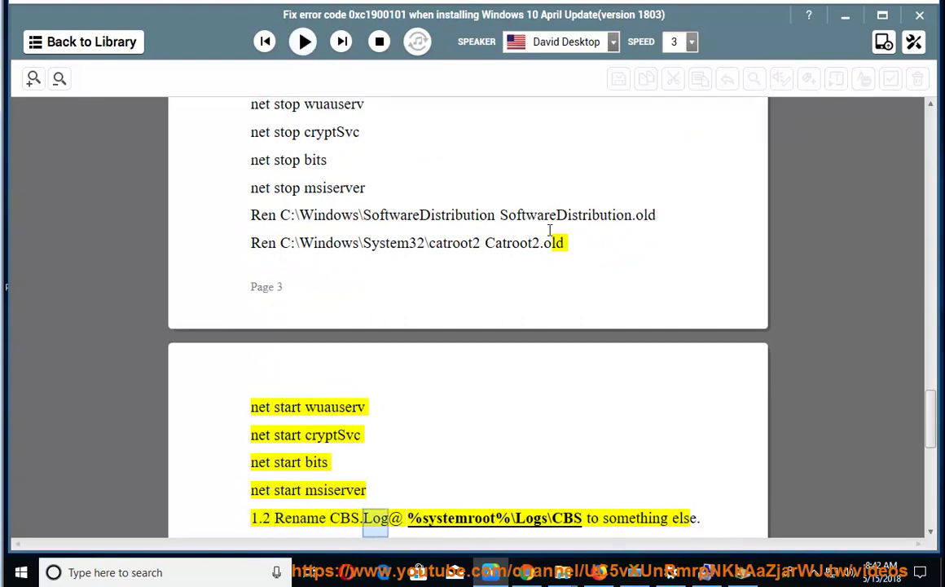
Select the word 'Powershell' in step 1.1 and bring up its copy option
scroll(545, 227, "up", 3)
double_click(611, 217)
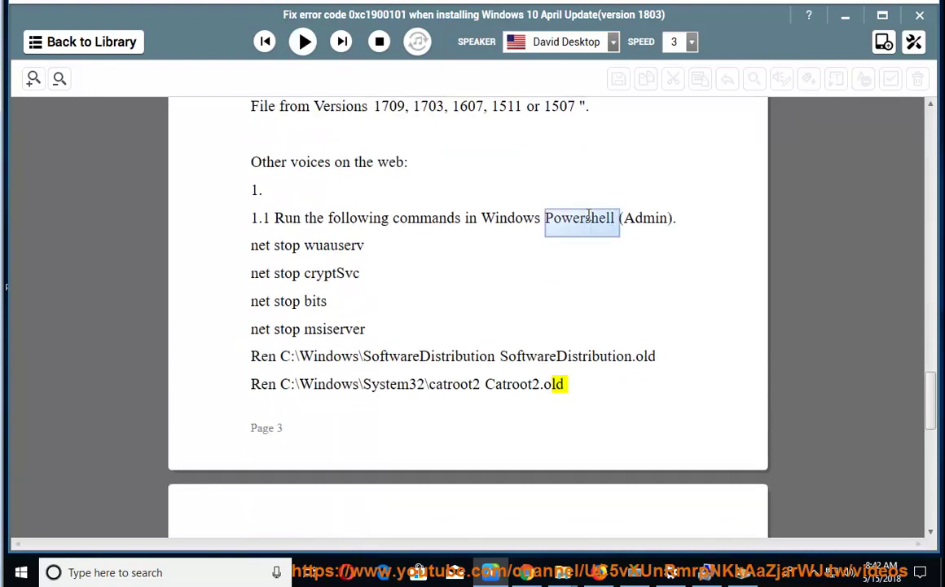
right_click(592, 213)
Copy 'Powershell', search for it, and run Windows PowerShell as administrator
left_click(603, 256)
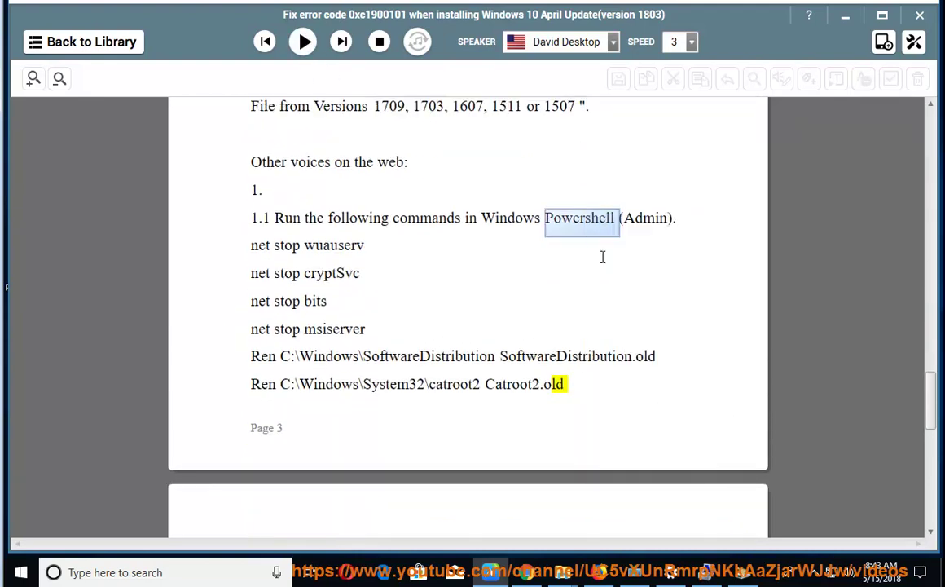
left_click(133, 571)
right_click(146, 519)
left_click(141, 533)
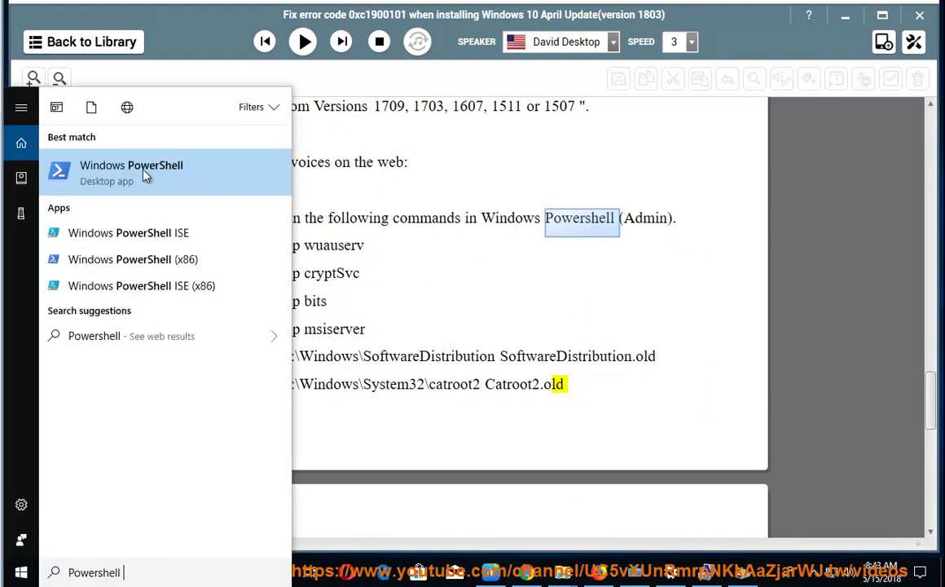
right_click(145, 183)
left_click(147, 186)
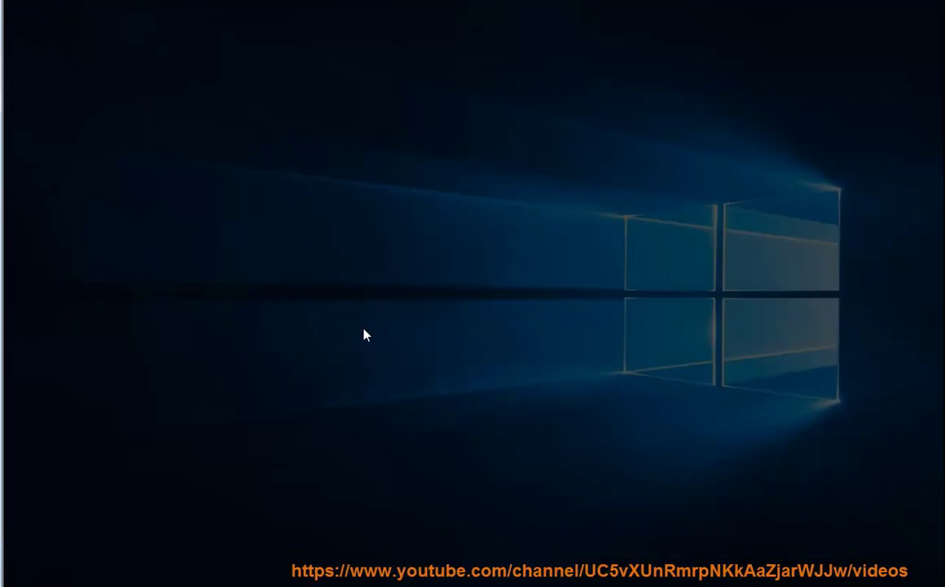
left_click(392, 383)
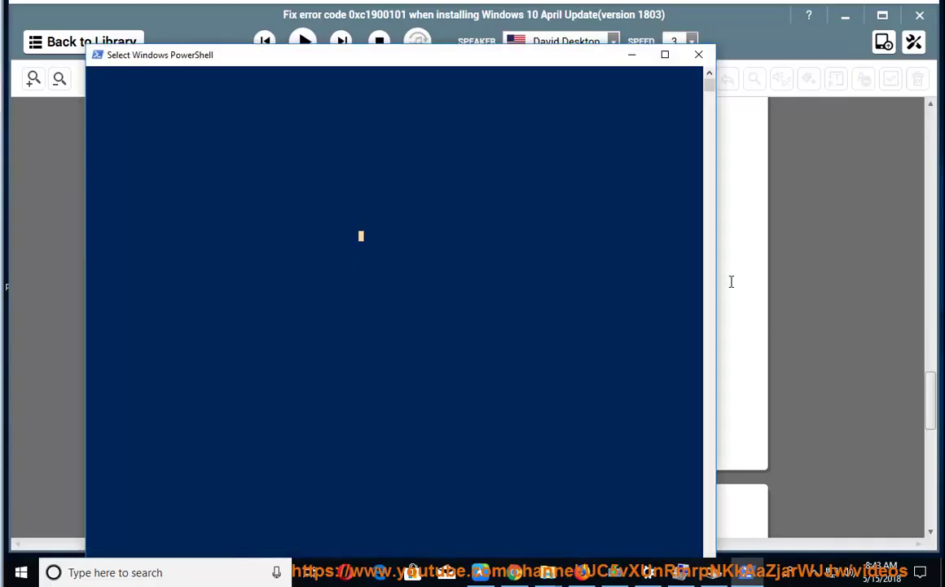
Copy the 'net stop wuauserv' command from the guide and switch to the admin PowerShell
left_click(731, 281)
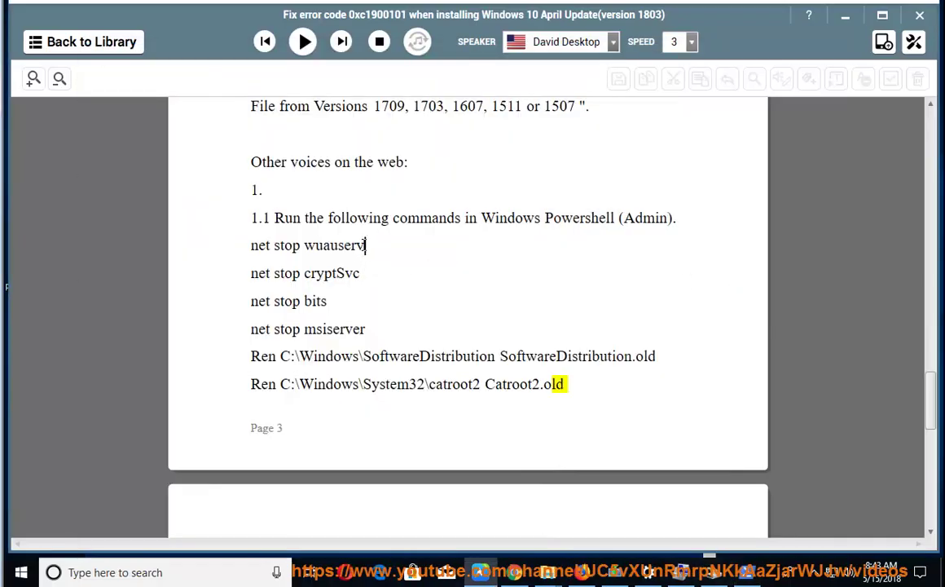
left_click_drag(367, 245, 246, 252)
right_click(306, 249)
left_click(323, 287)
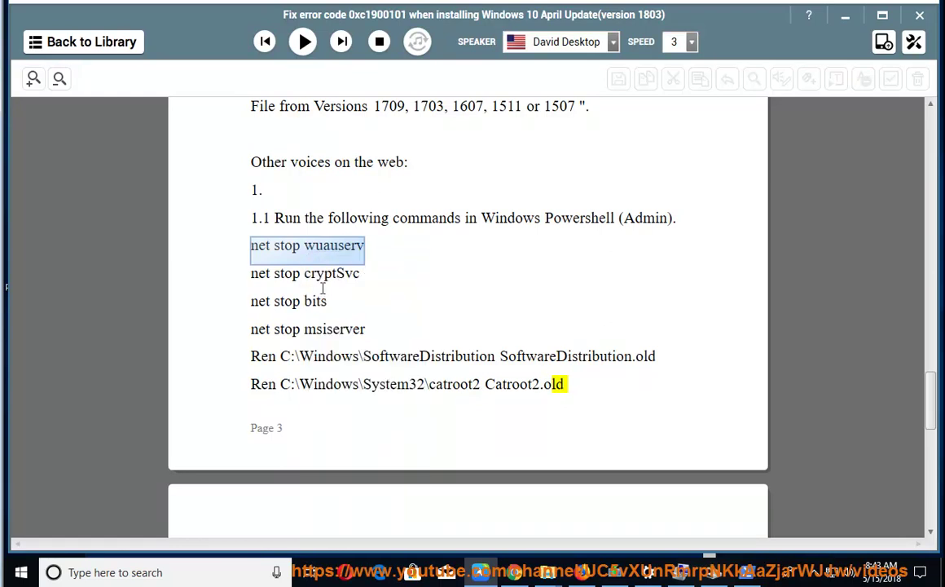
key("alt+Tab")
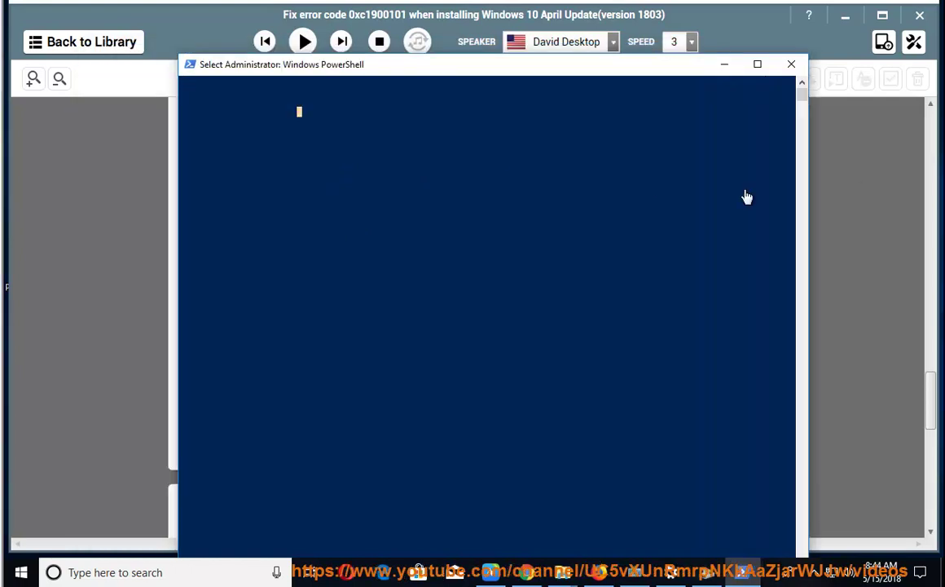
Look through the PowerShell console's Edit menu, then resume the guide at the CBS log note
left_click(192, 68)
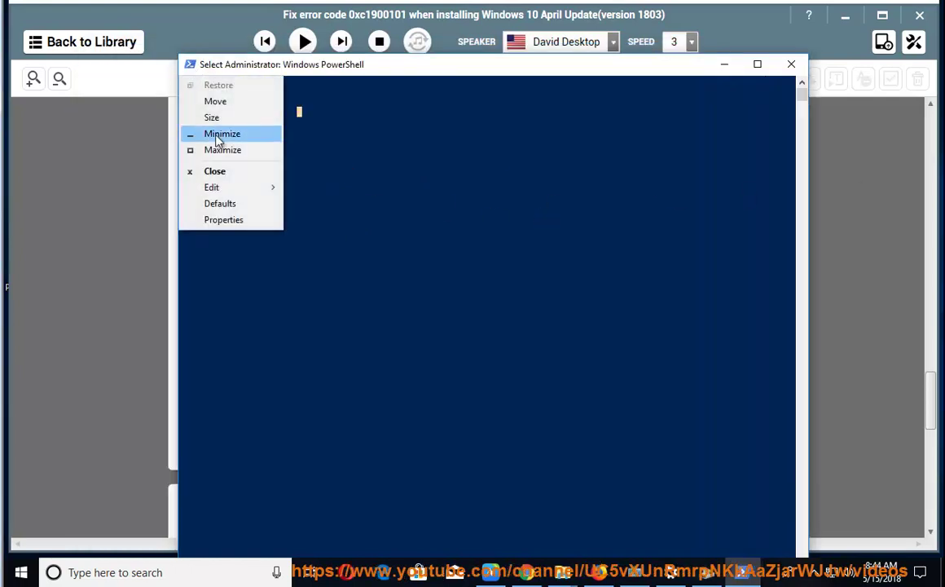
left_click(220, 188)
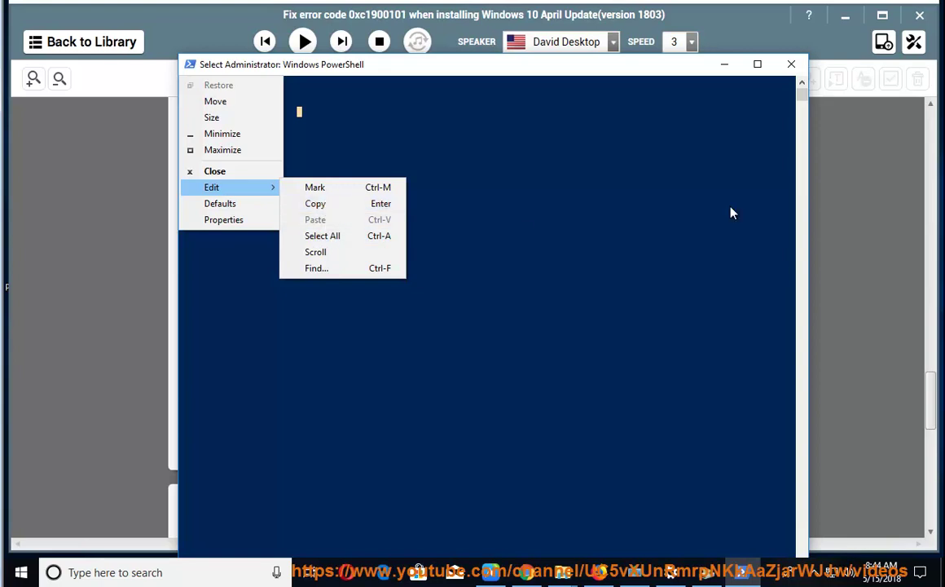
left_click(724, 65)
left_click(358, 324)
scroll(387, 331, "down", 3)
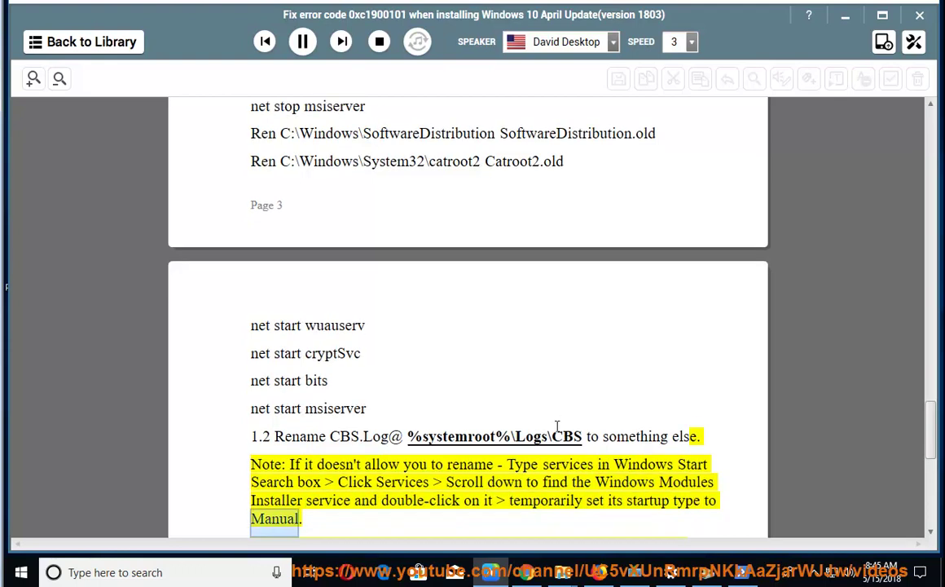
Pause the reader and copy the %systemroot%\Logs\CBS path from the guide
left_click(303, 42)
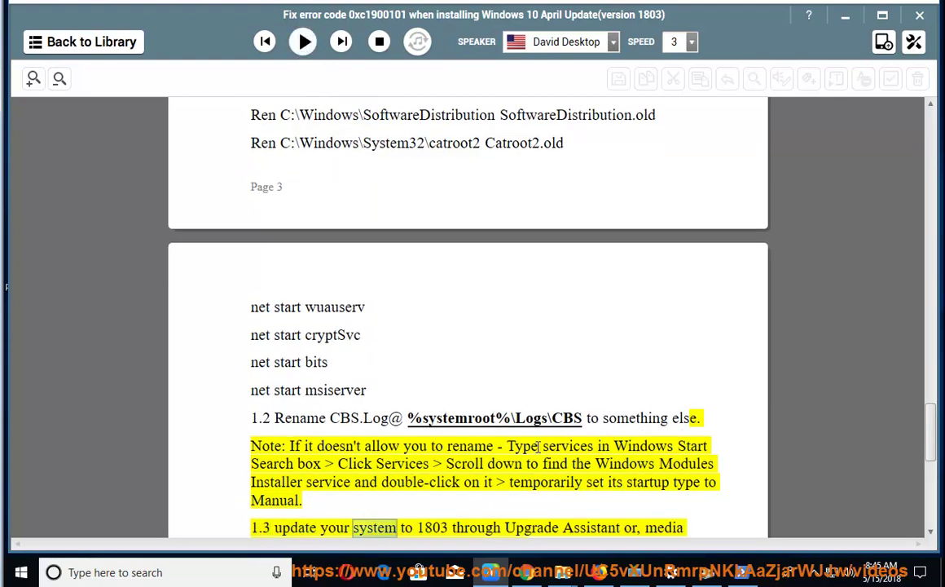
left_click_drag(583, 418, 409, 419)
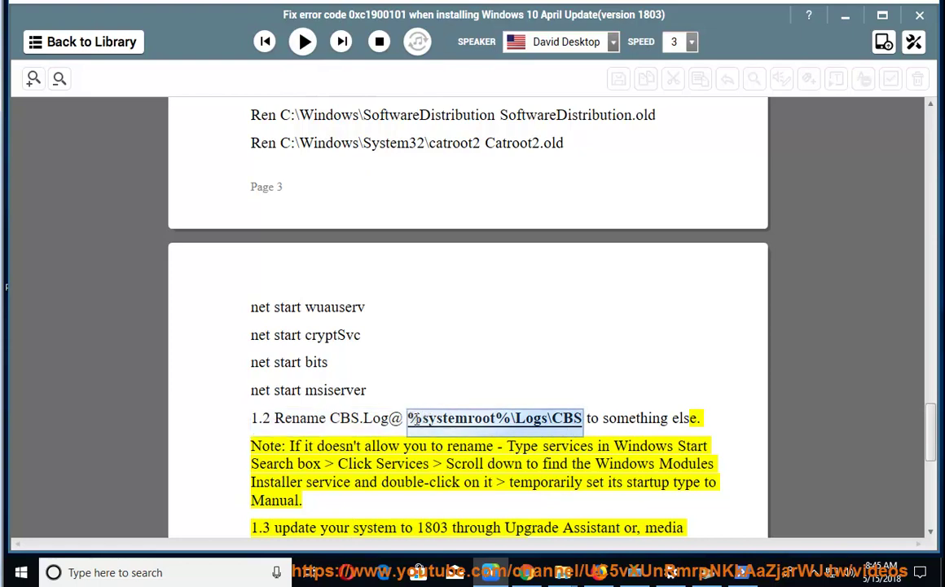
right_click(413, 418)
left_click(460, 351)
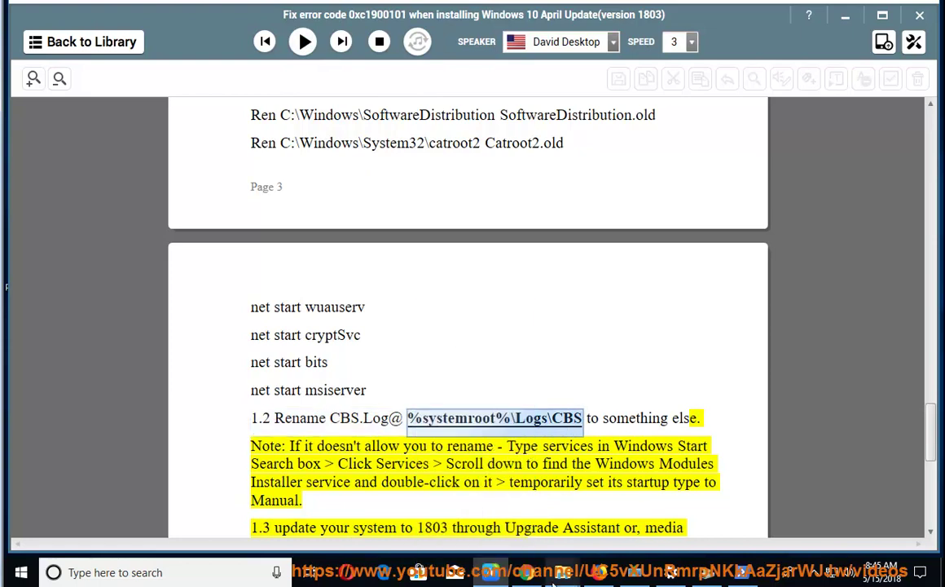
Open File Explorer at %systemroot%\Logs\CBS and bring up actions for the CBS log file
mouse_move(562, 572)
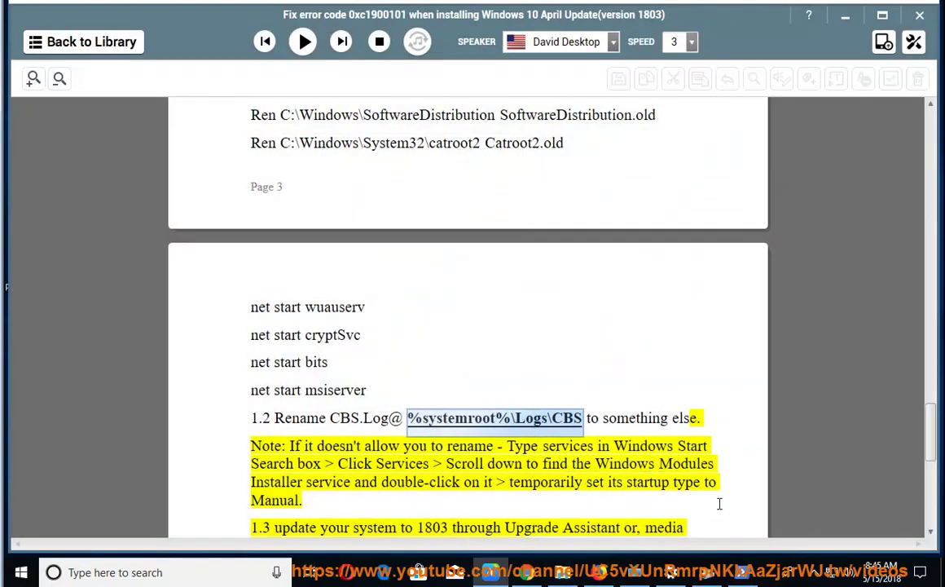
left_click(563, 571)
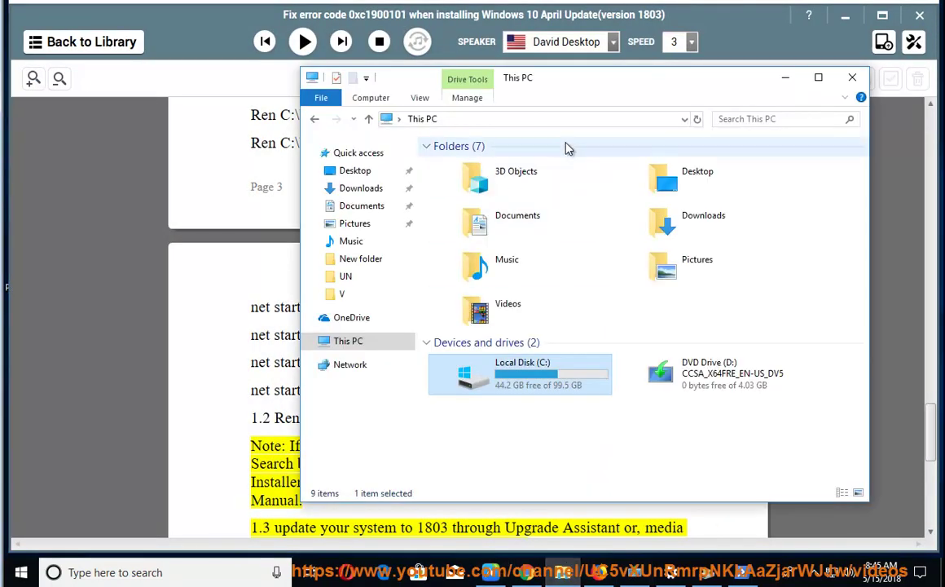
left_click(528, 119)
right_click(529, 120)
left_click(555, 185)
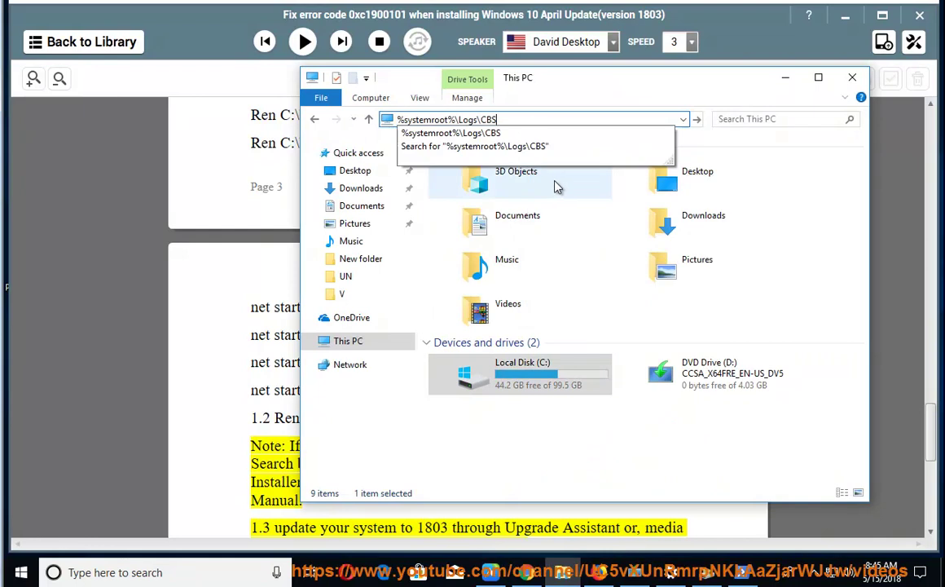
key("Return")
left_click(458, 164)
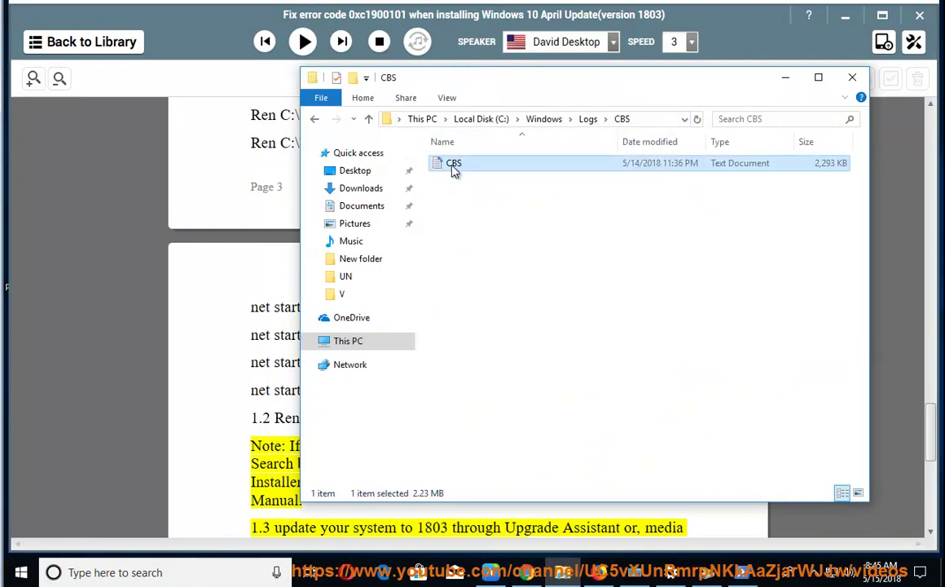
right_click(466, 169)
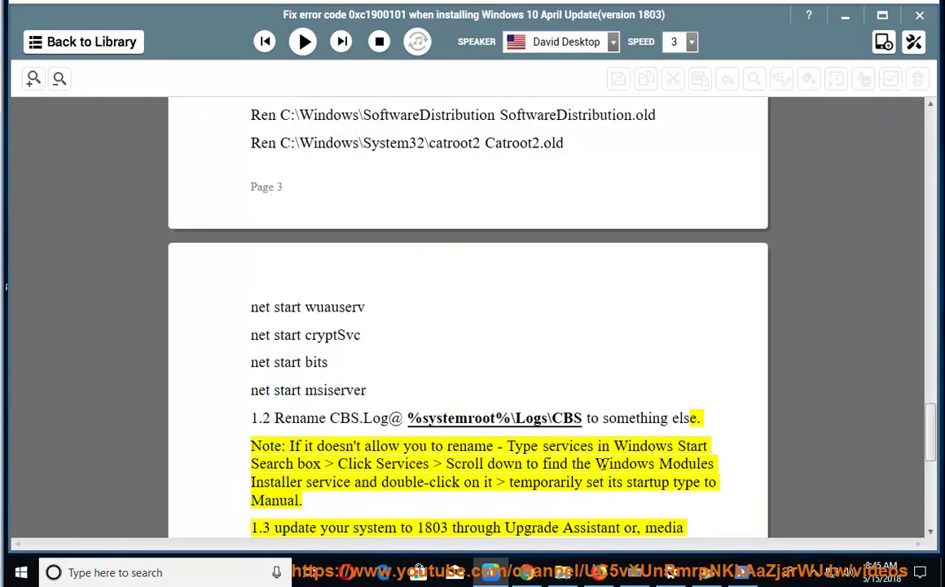
Select the Windows Modules Installer name in the guide, then select This PC on the desktop
left_click_drag(598, 463, 302, 482)
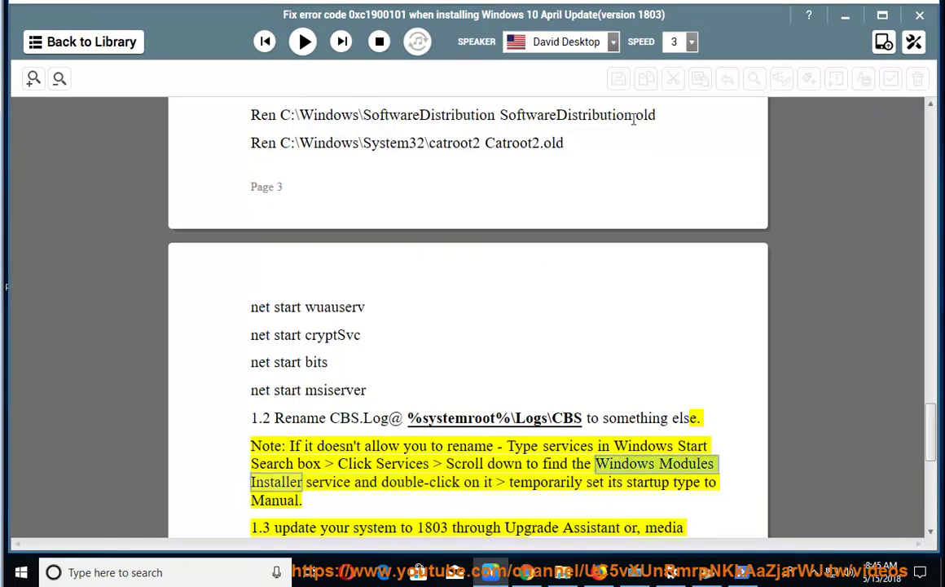
left_click(845, 16)
left_click(31, 30)
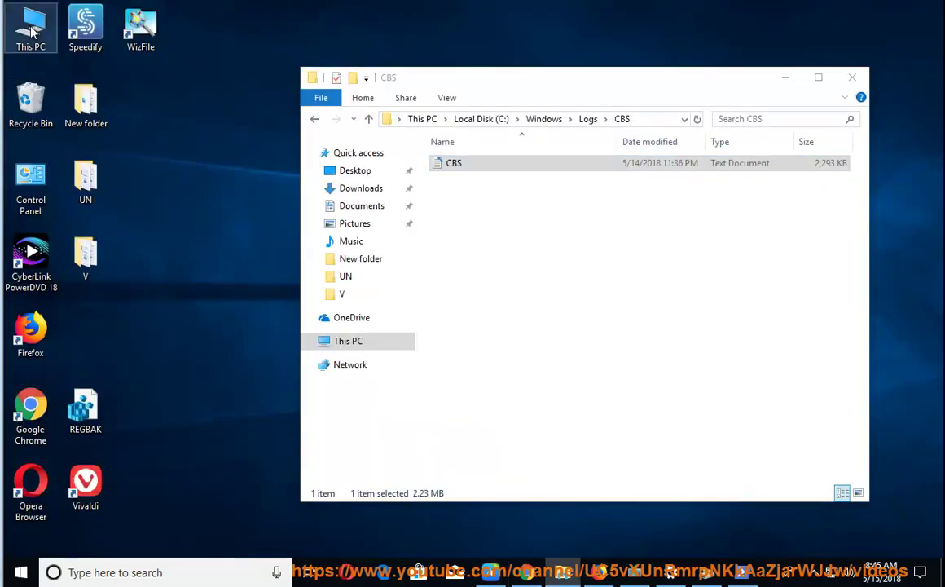
Open Computer Management's Services list and jump to the services starting with W
right_click(31, 30)
left_click(64, 76)
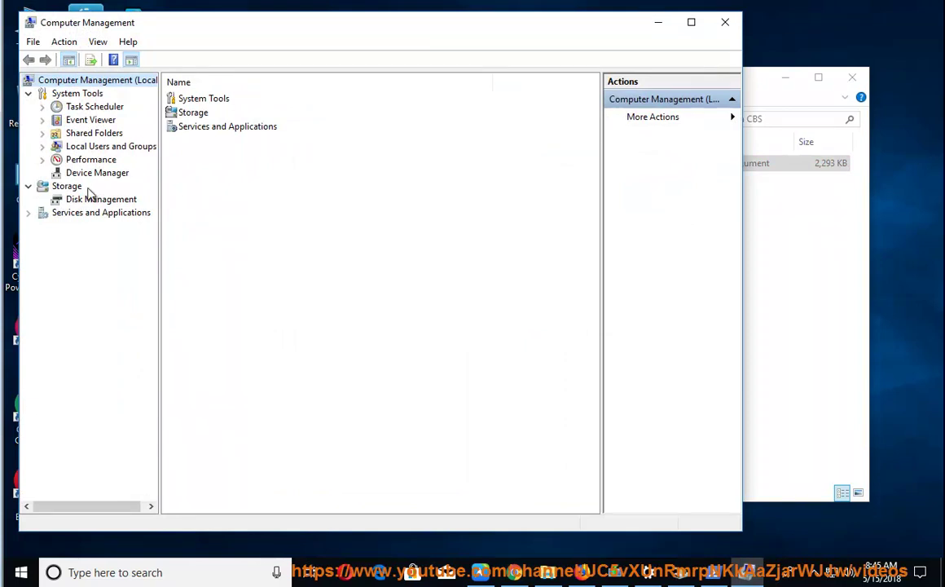
left_click(27, 213)
left_click(87, 228)
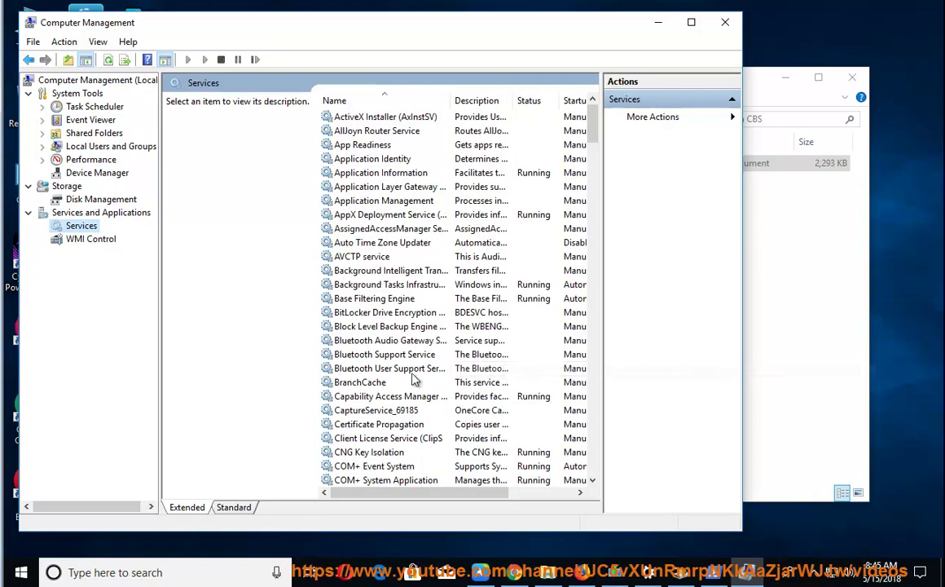
left_click(416, 381)
key("w")
scroll(404, 412, "down", 4)
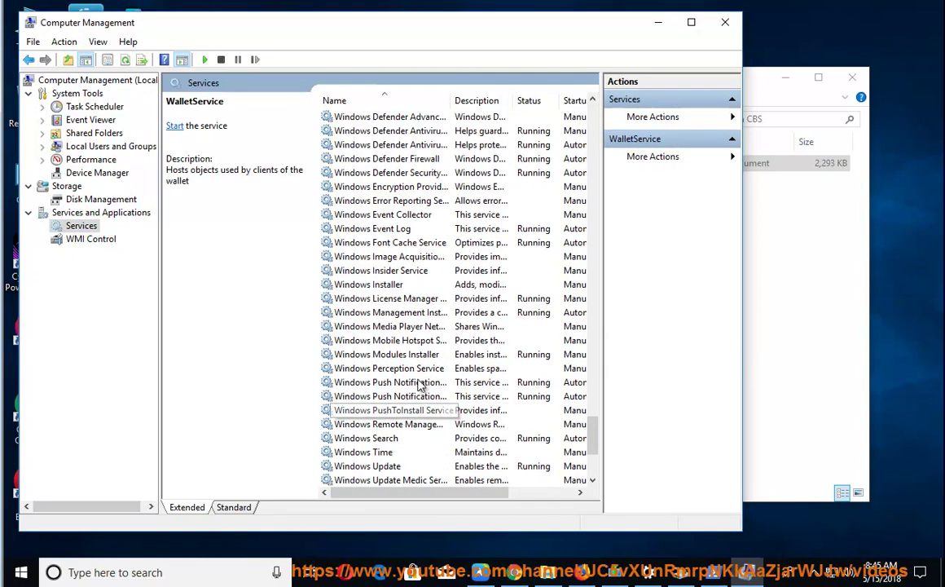
left_click(393, 270)
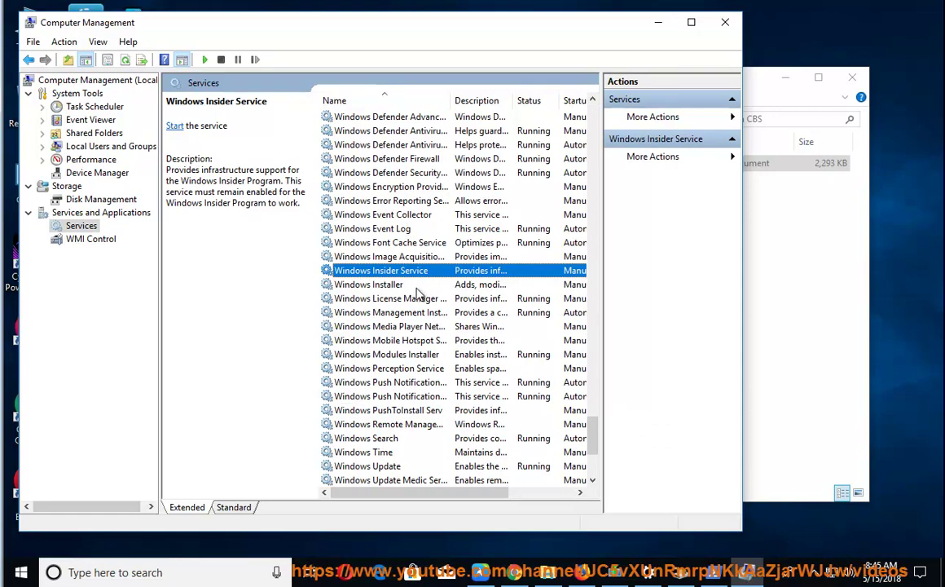
Open Windows Modules Installer properties and confirm its startup type as Manual
left_click(474, 577)
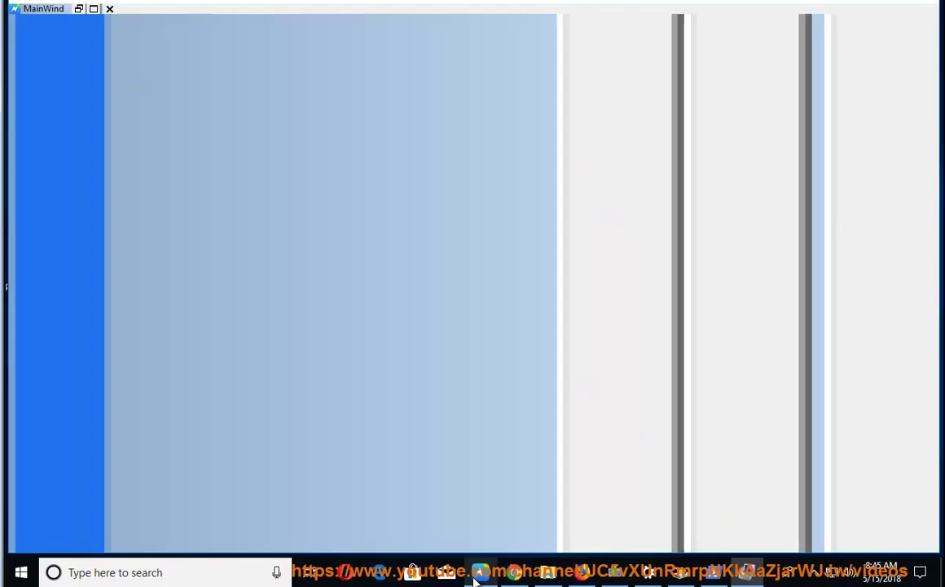
left_click(474, 577)
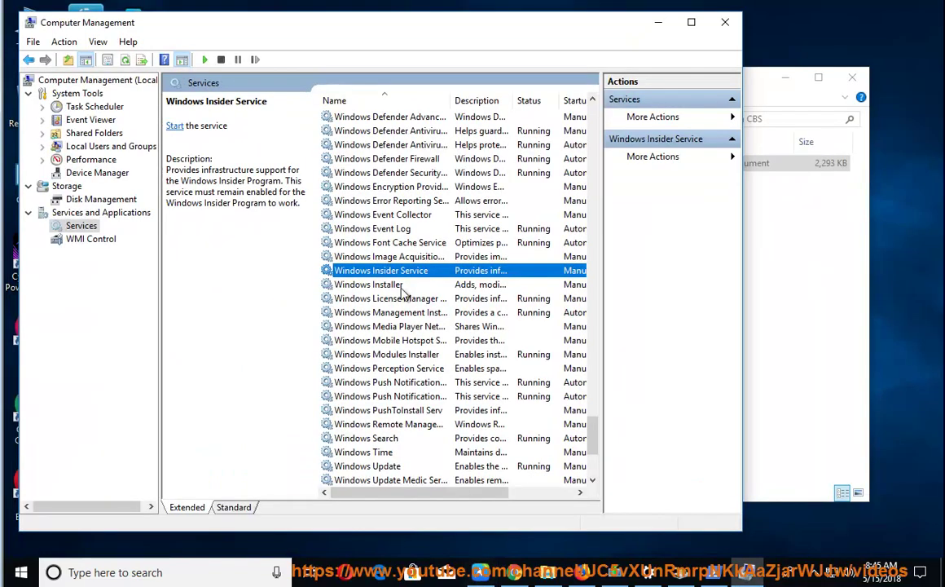
left_click(391, 355)
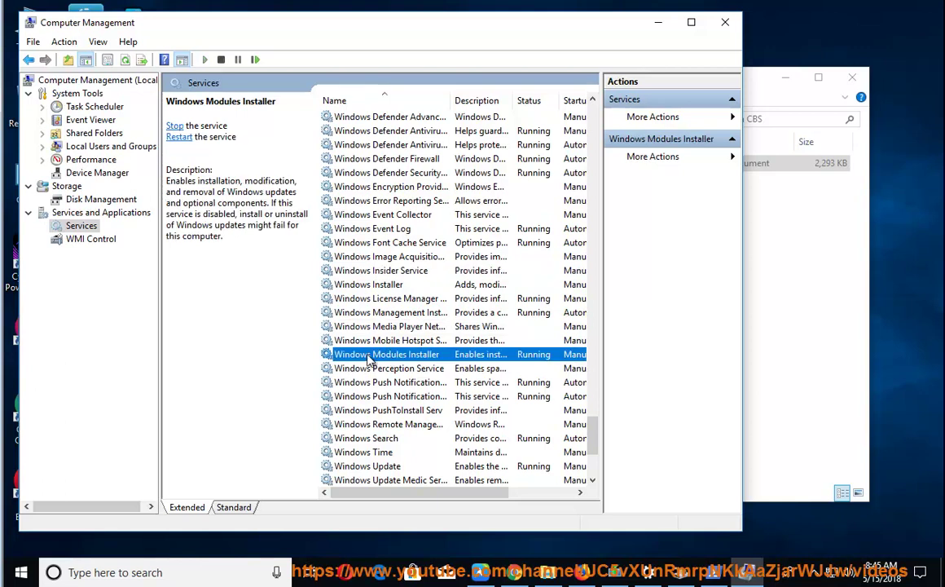
left_click(479, 574)
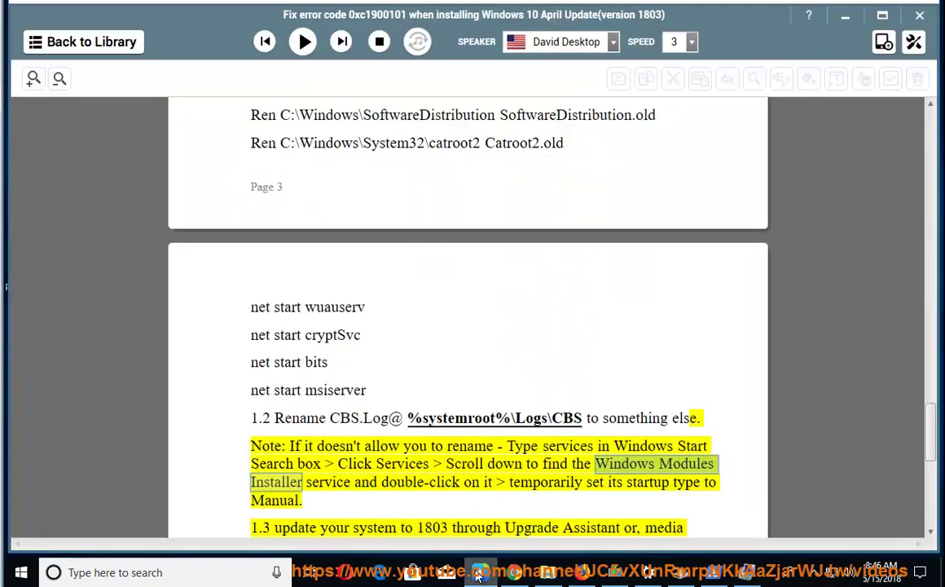
left_click(479, 575)
right_click(424, 356)
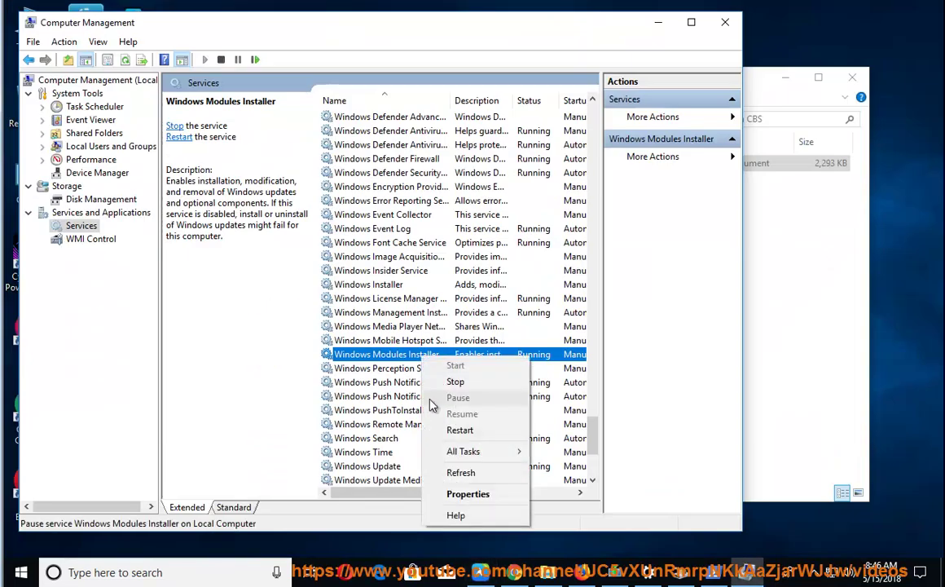
left_click(447, 494)
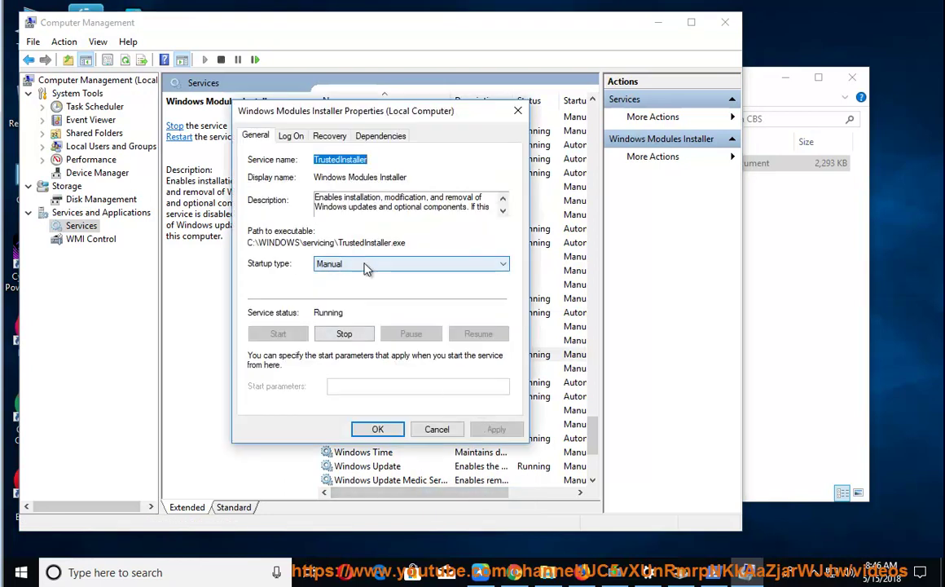
left_click(383, 433)
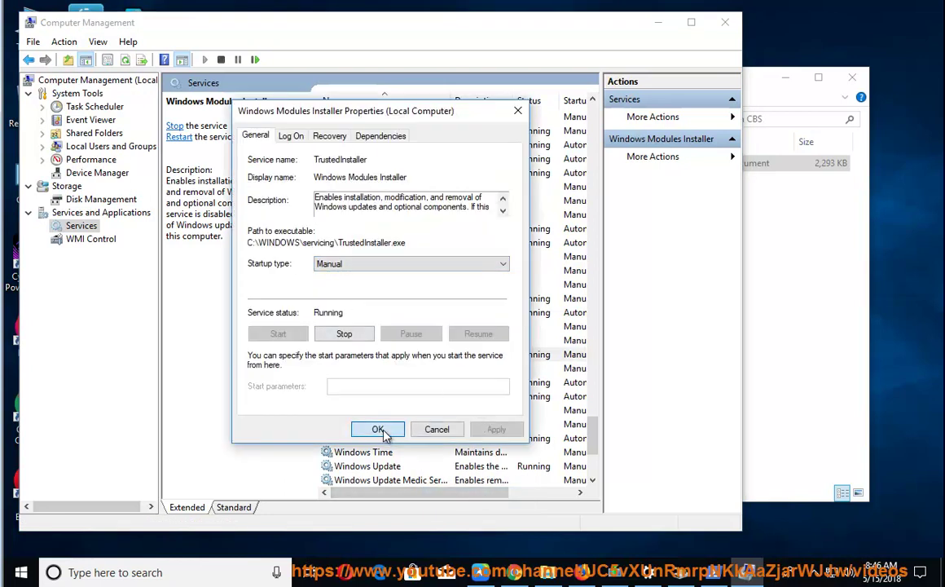
left_click(479, 576)
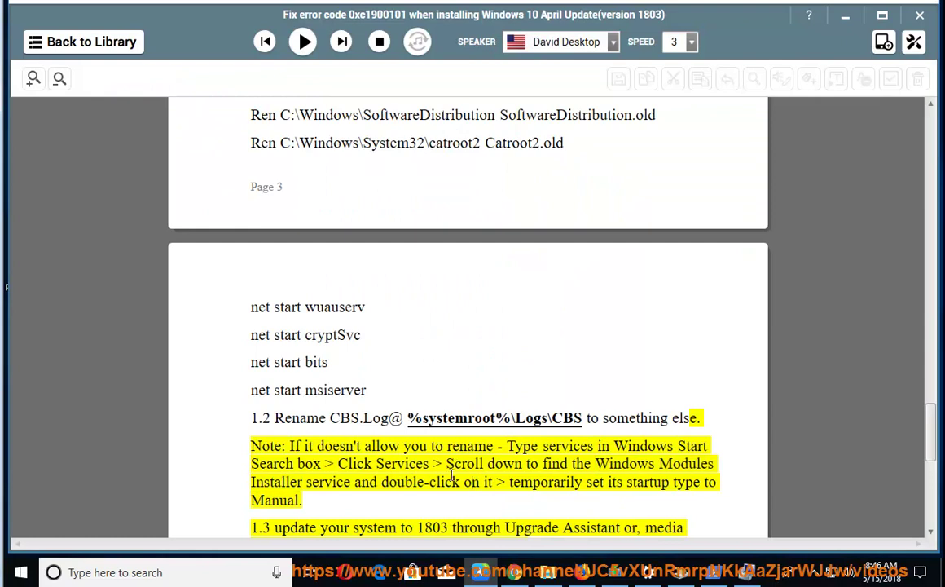
Resume reading the guide aloud through the section 2 to-do list to the ISO upgrade link
left_click(303, 50)
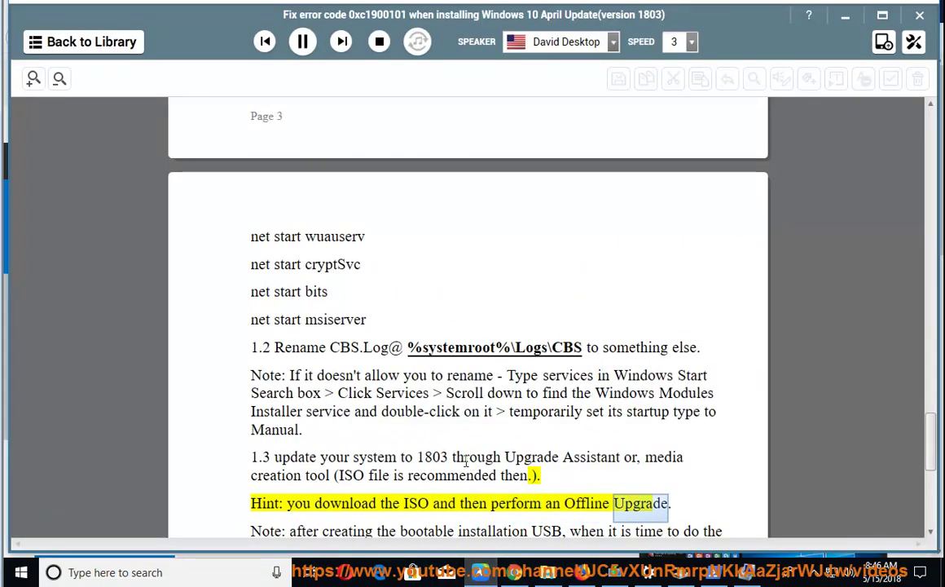
scroll(466, 461, "down", 1)
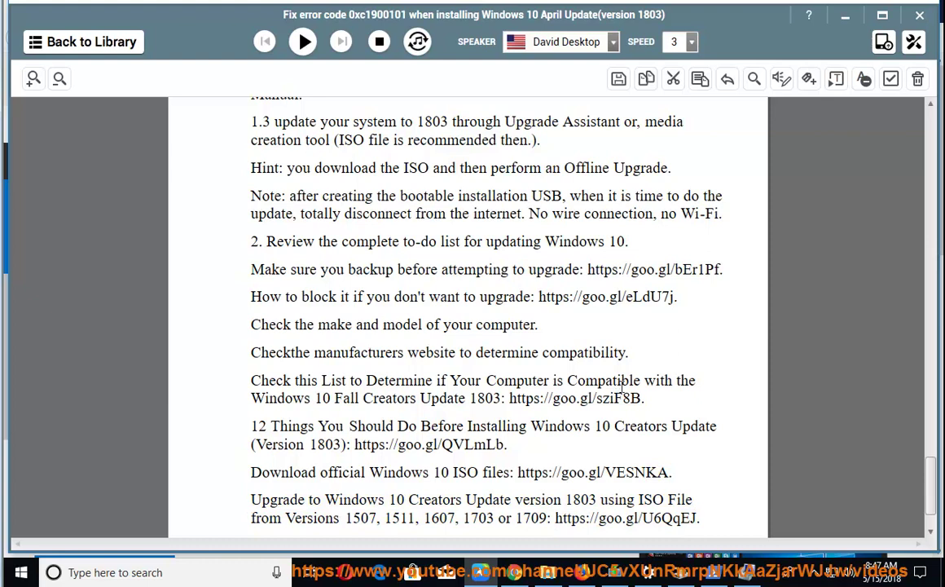
scroll(619, 386, "down", 2)
scroll(626, 396, "up", 3)
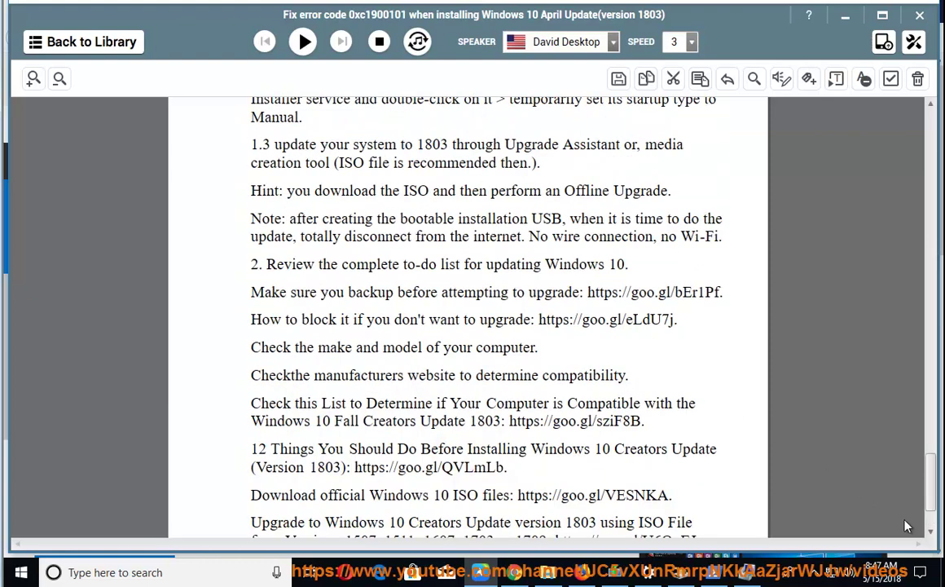
scroll(847, 432, "down", 10)
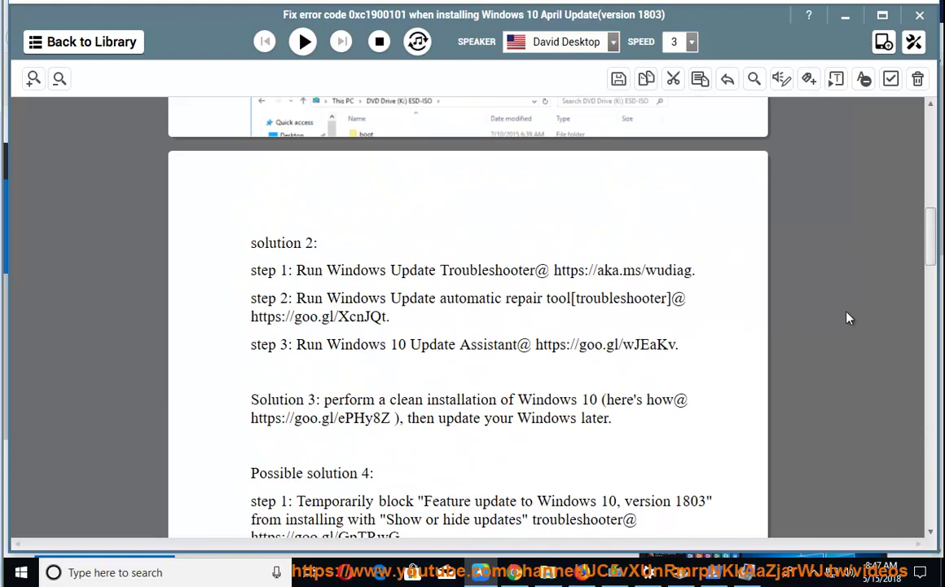
scroll(847, 236, "up", 10)
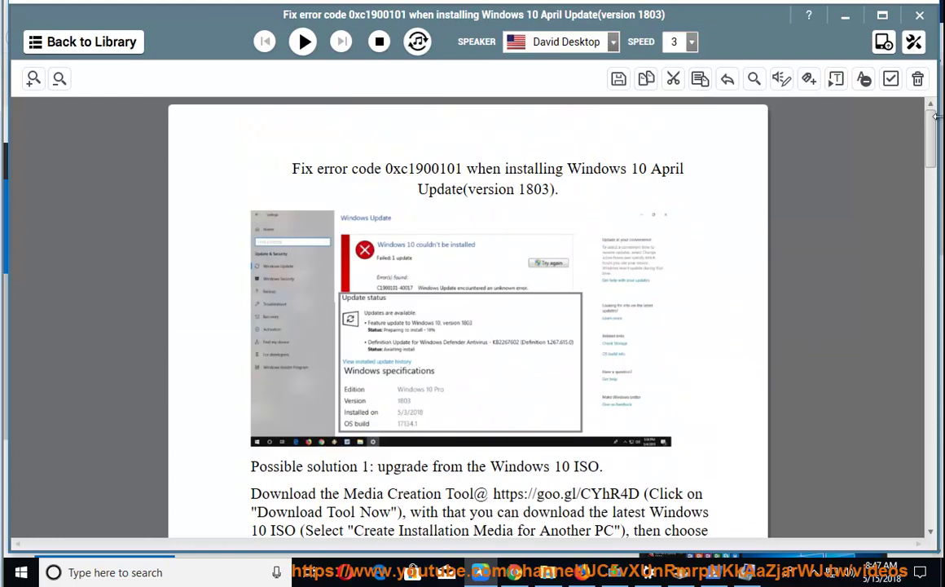